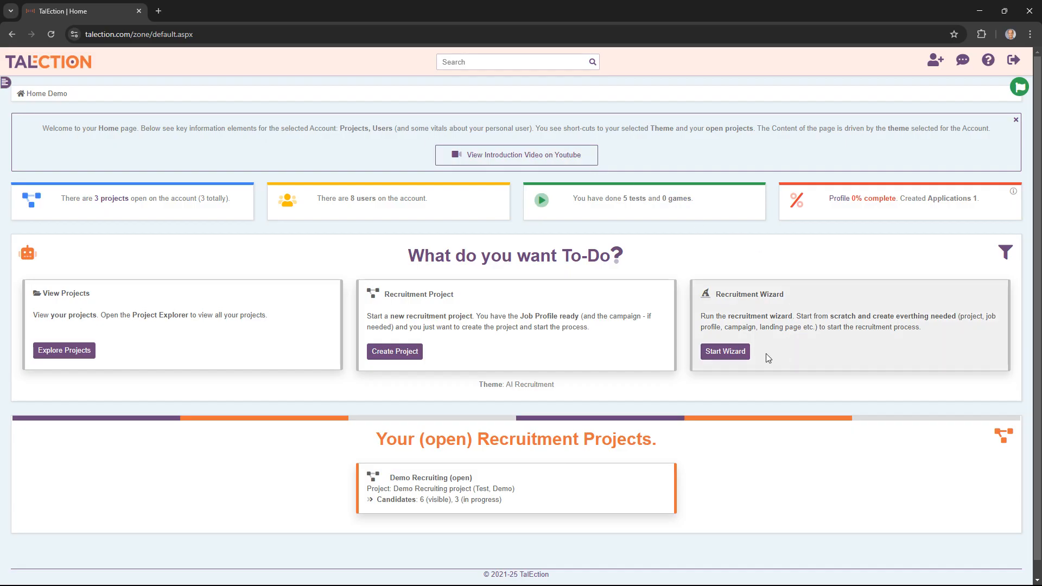
Start the Recruitment Wizard and complete its order form with XXXX as the company name, proceeding to the job description.
click(731, 354)
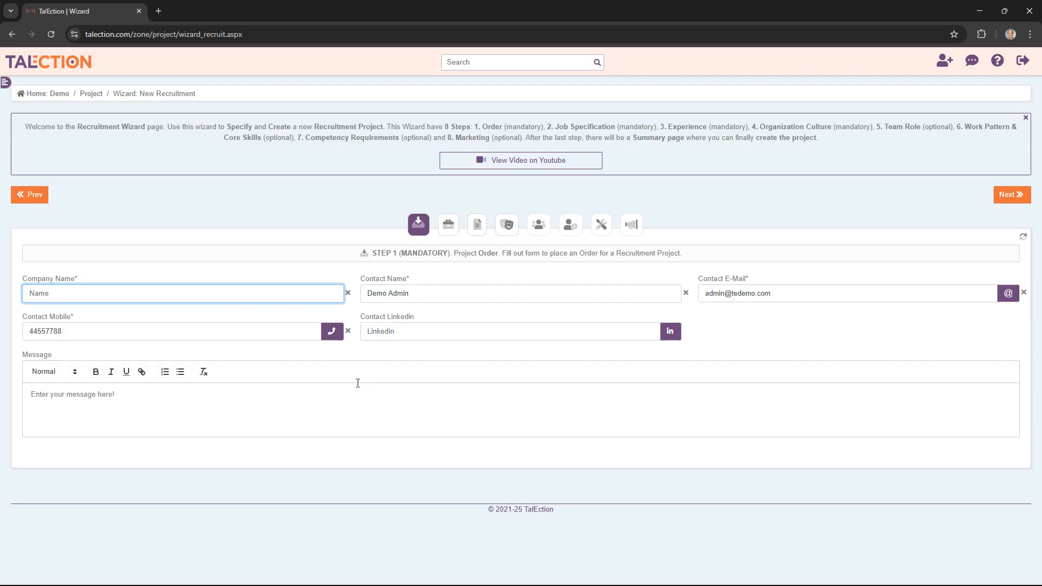
text(XXXX)
click(448, 224)
click(474, 225)
click(448, 225)
click(415, 226)
click(1012, 195)
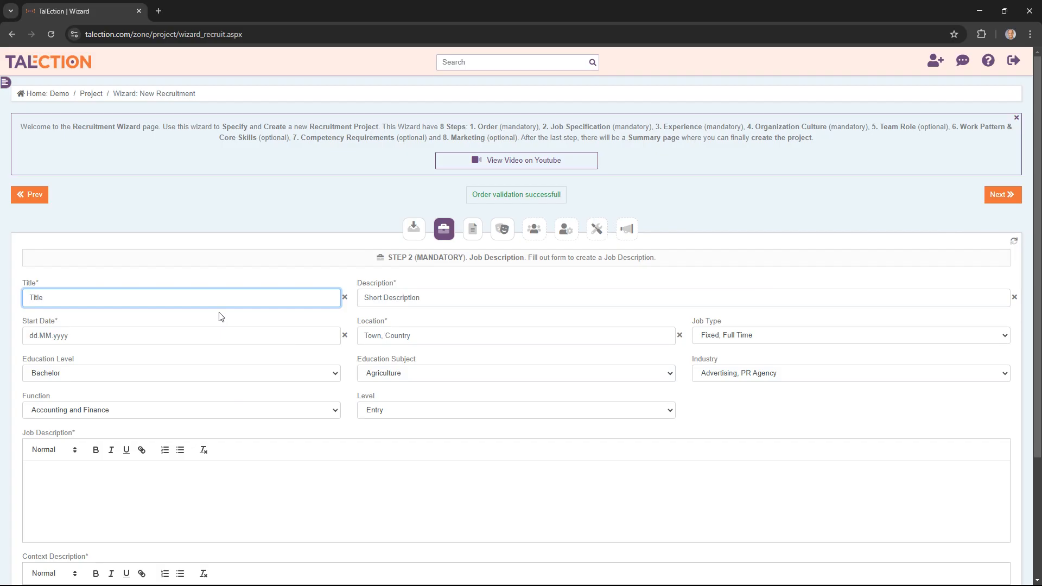
Fill in the job title CTO, description Desc, start date 01.March.2025 and location Oslo.
text(CTO)
key(Tab)
text(Desc)
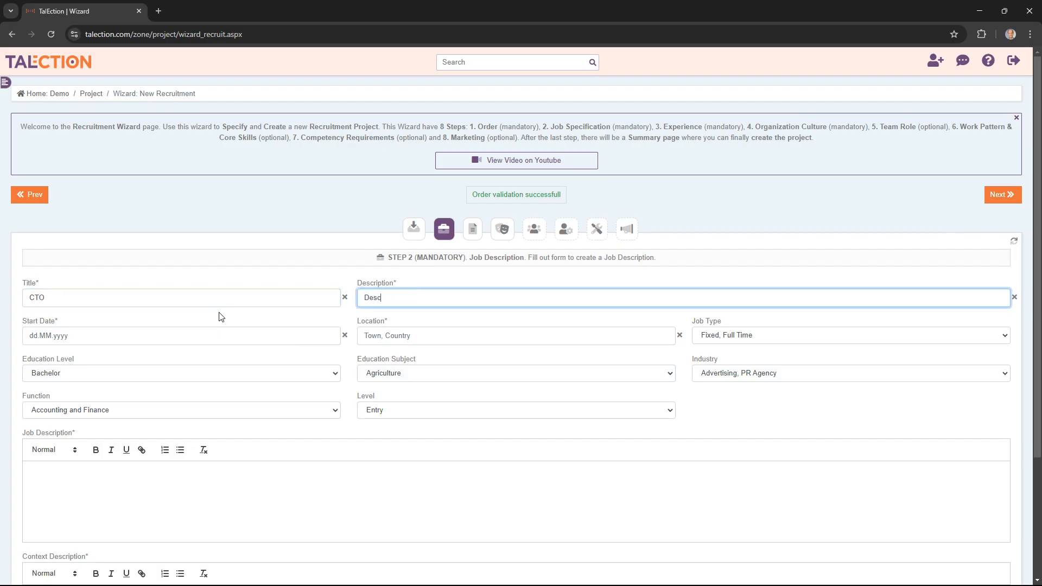
click(179, 335)
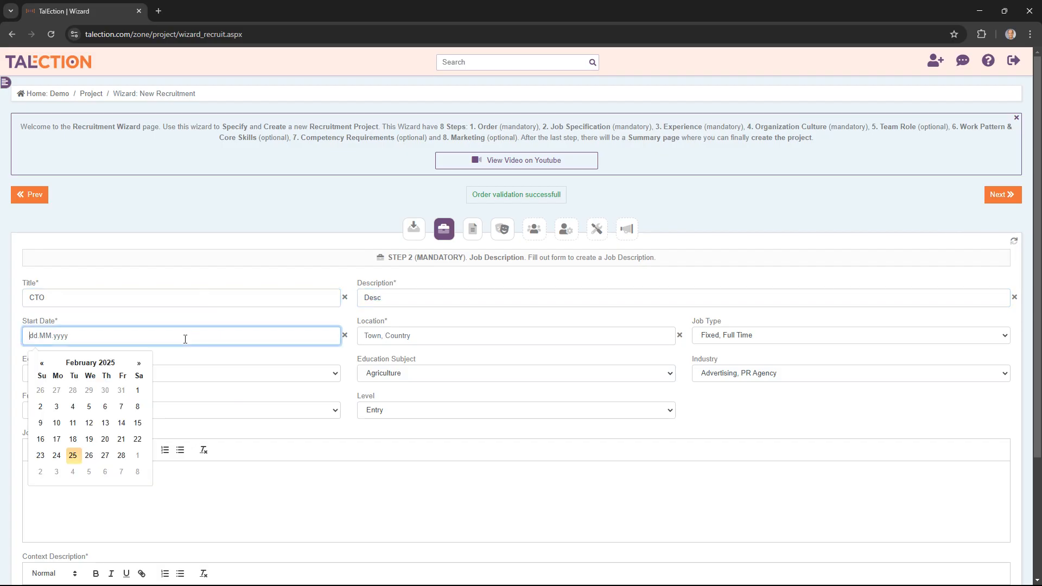
click(139, 461)
click(417, 336)
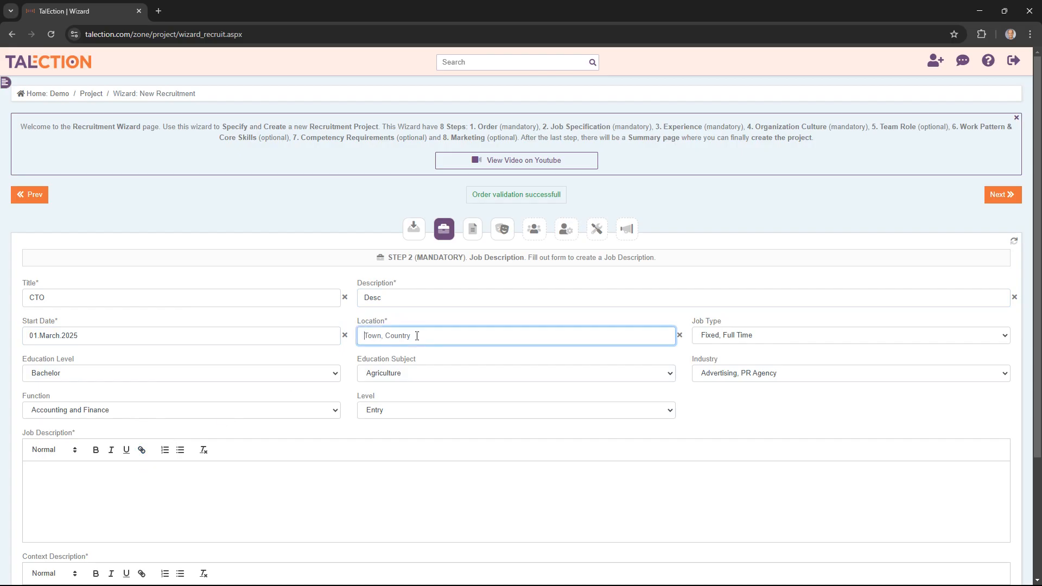
text(Oslo)
key(Tab)
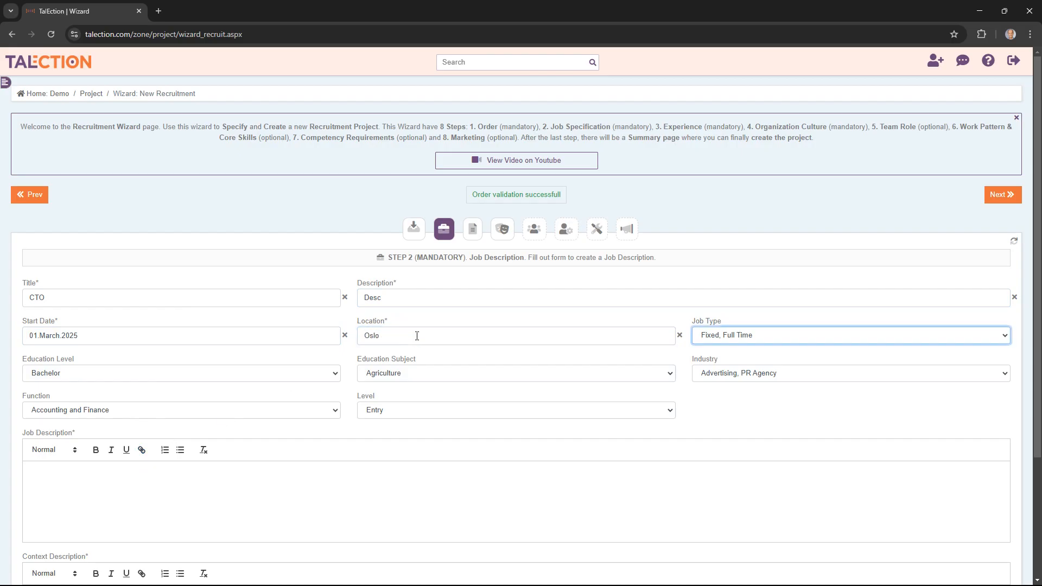
Keep the job type at Fixed, Full Time and set the education level to Master.
key(Down)
key(Down)
key(Up)
key(Up)
key(Tab)
key(Down)
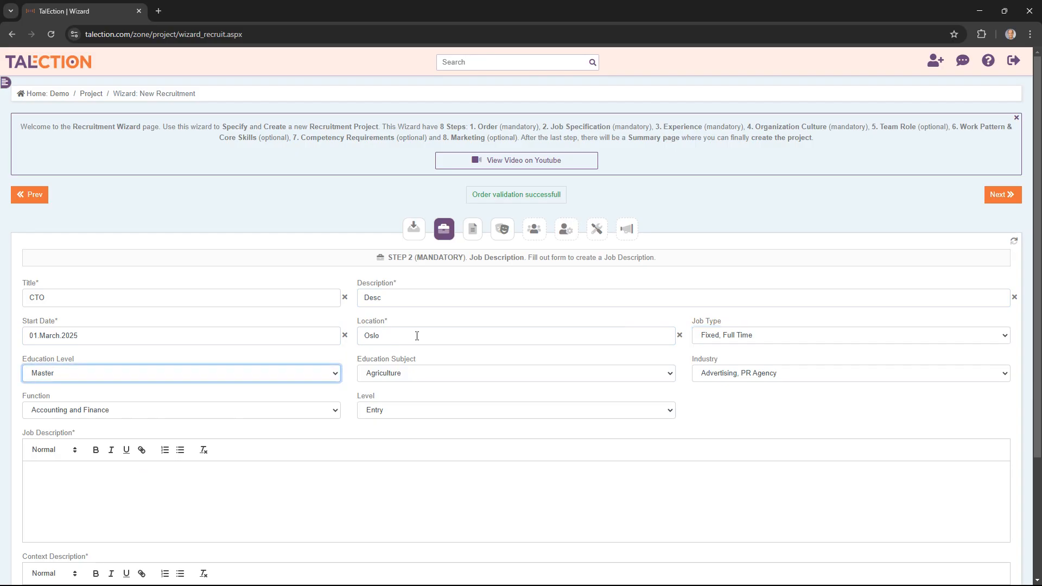
Set the education subject of the job to Computer Science.
key(Tab)
key(Down)
key(Down)
key(Down)
key(Down)
key(Down)
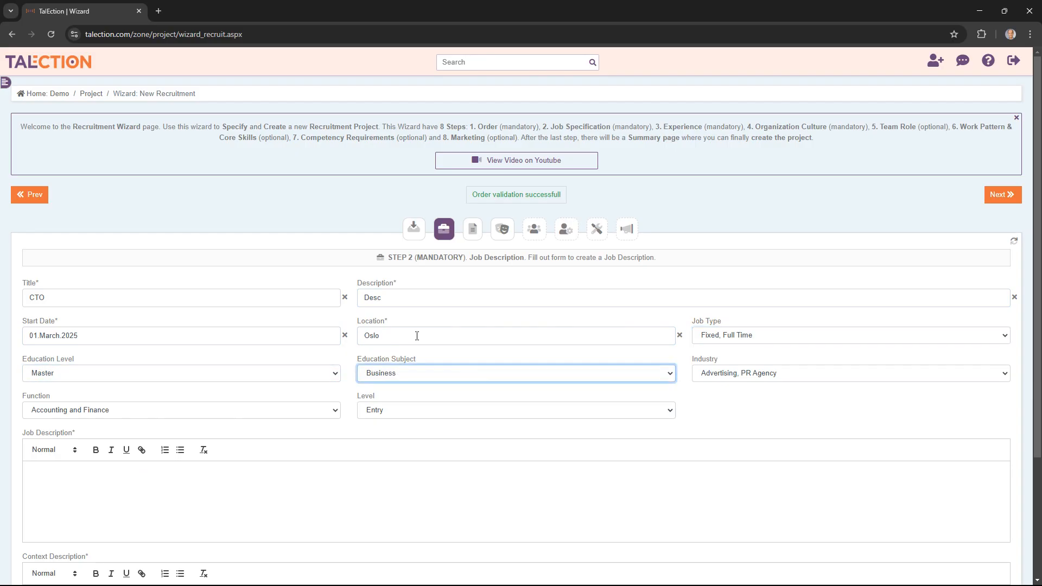
key(Down)
key(Up)
Set the industry of the job to Banking and Finance.
key(Tab)
key(Down)
key(Down)
key(Down)
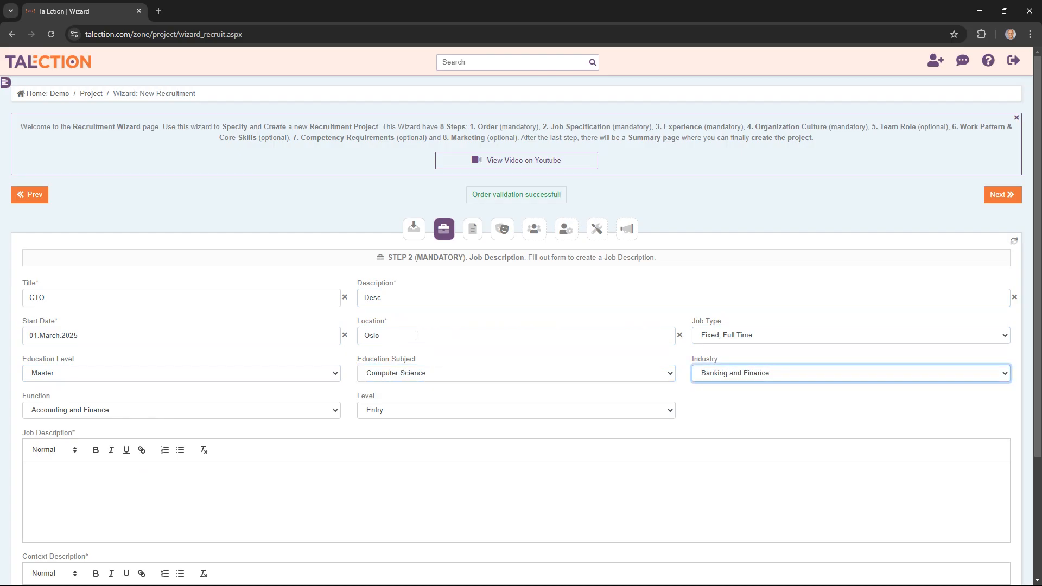
Set the job function to IT and its level to Senior.
key(Tab)
key(Down)
key(Down)
key(Down)
key(Down)
key(Down)
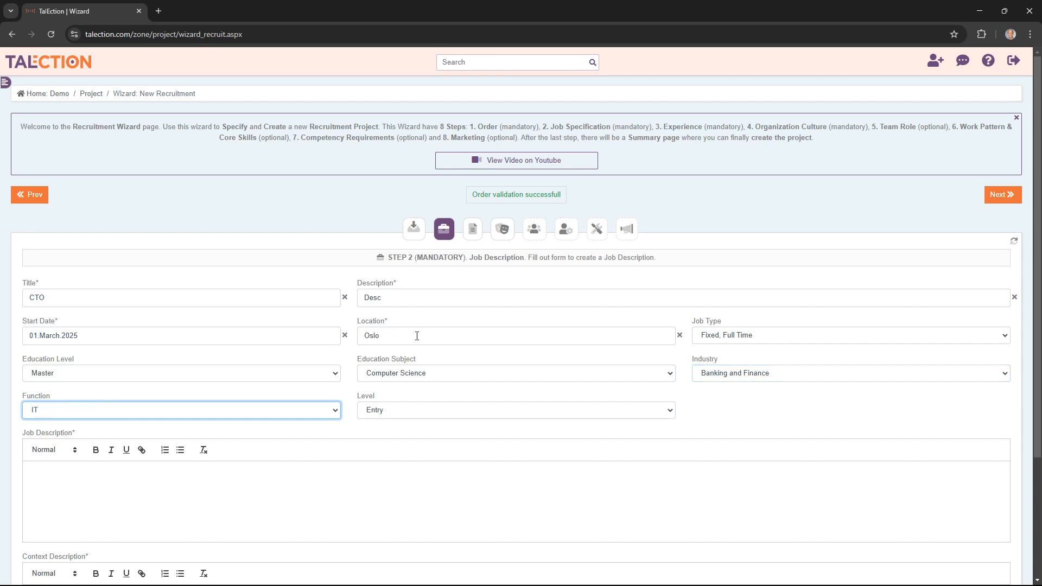
key(Tab)
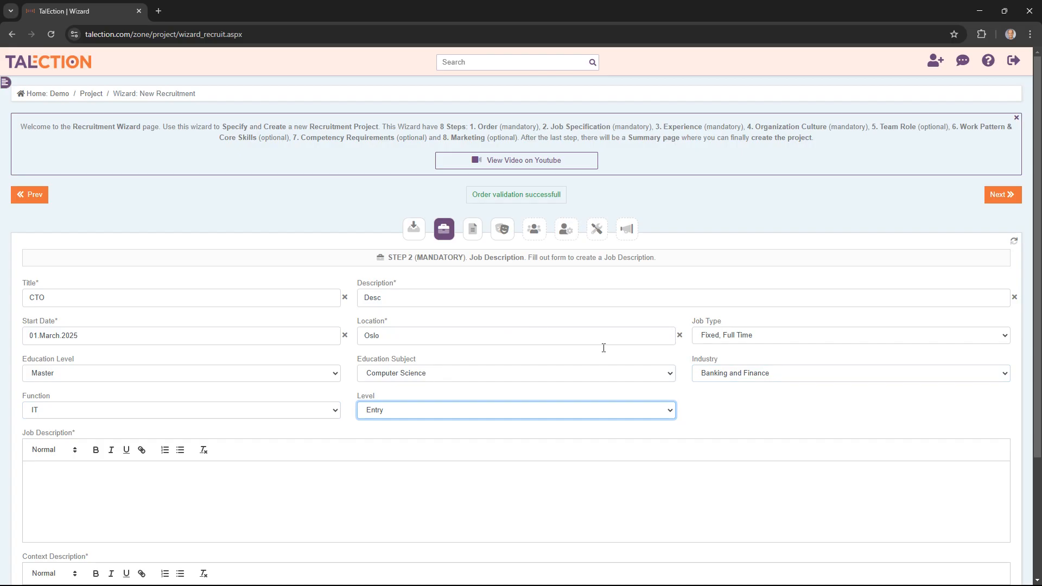
click(673, 411)
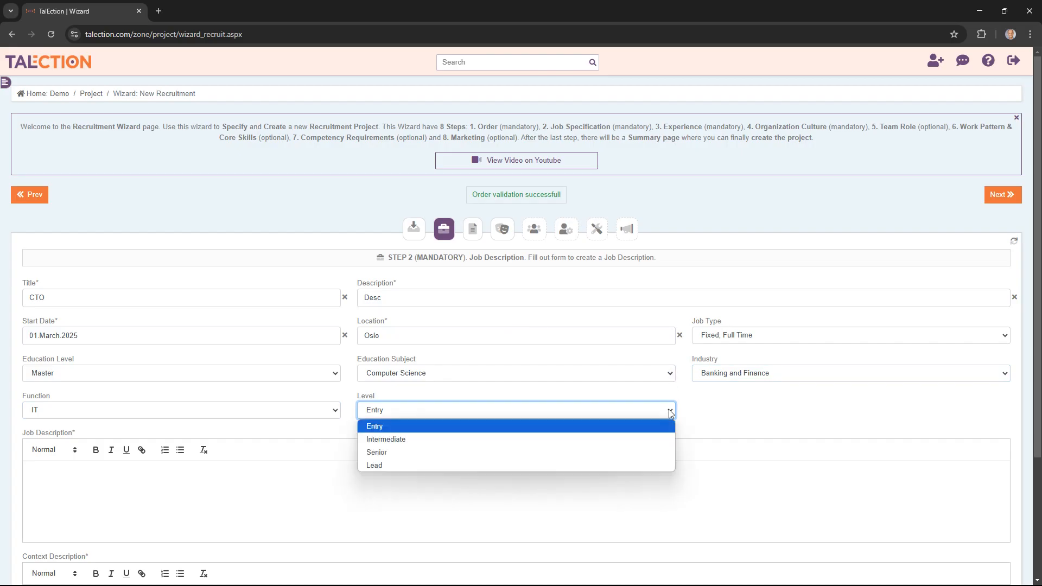
click(419, 457)
Enter Job as the job description and Company Info as the context description, then proceed to the experience pattern.
scroll(343, 491, down, 2)
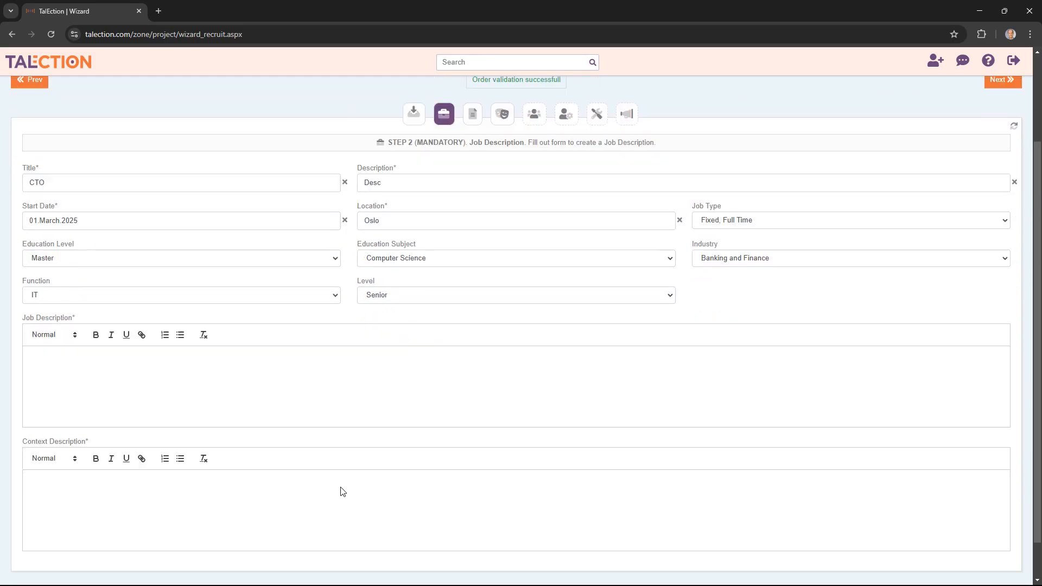
scroll(343, 491, down, 1)
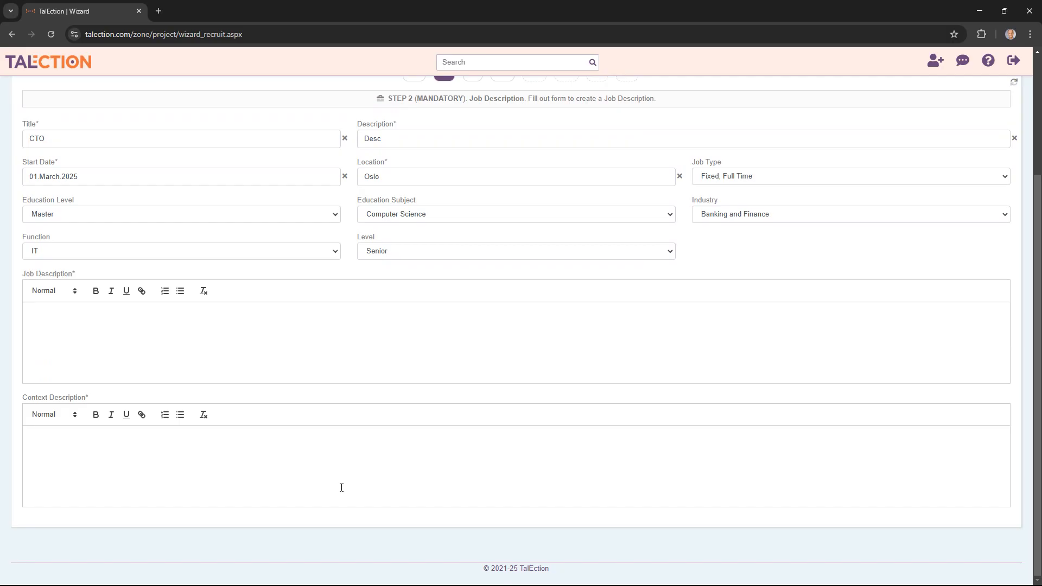
text(Job)
text(Company)
text( Info)
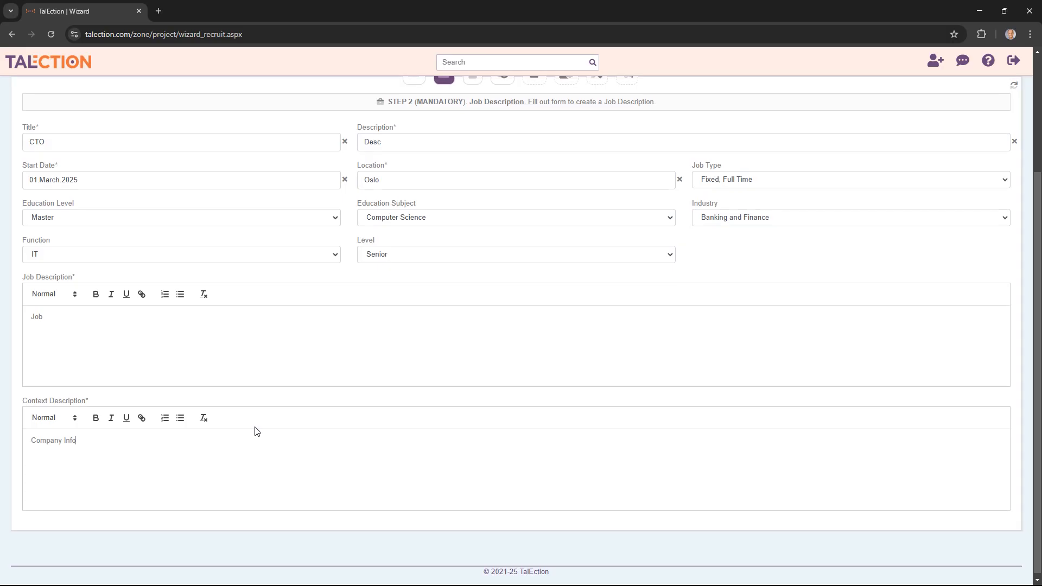
scroll(252, 430, up, 3)
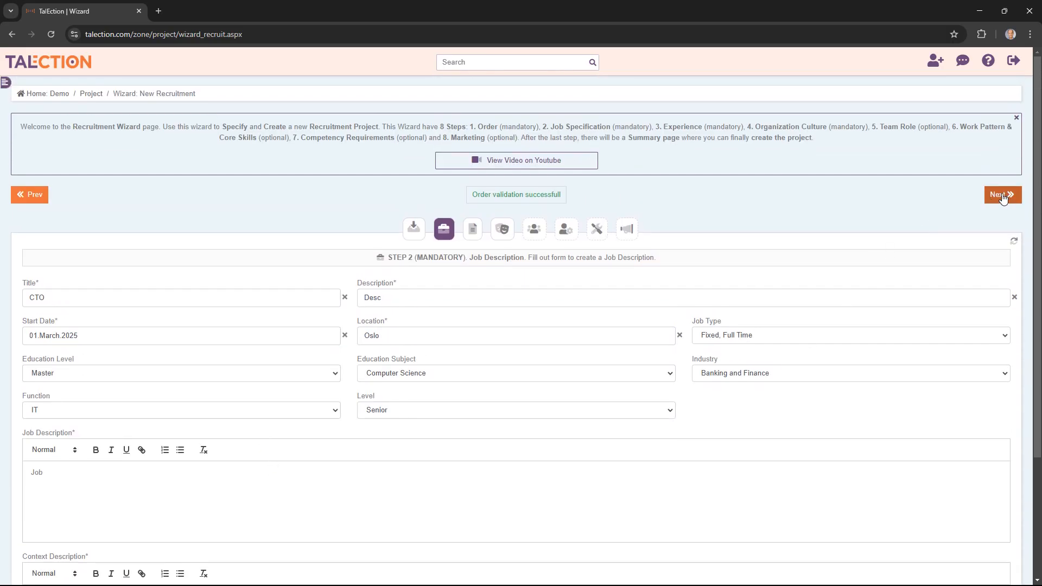
click(1003, 198)
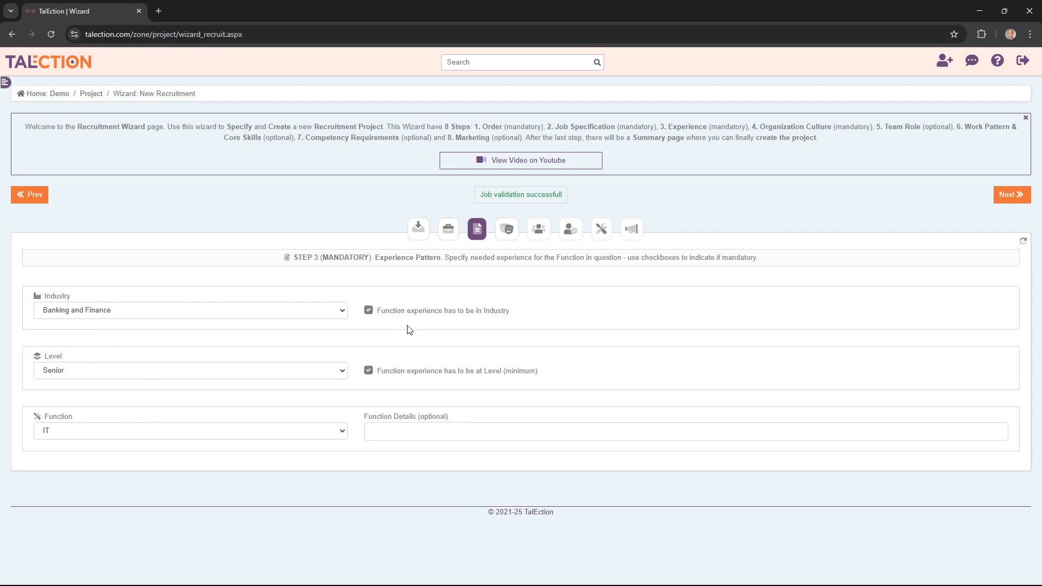
click(423, 312)
click(423, 313)
click(426, 375)
click(426, 374)
Enter Digitalization Expert as the function details with corrected spelling and proceed to the organization culture step.
click(468, 431)
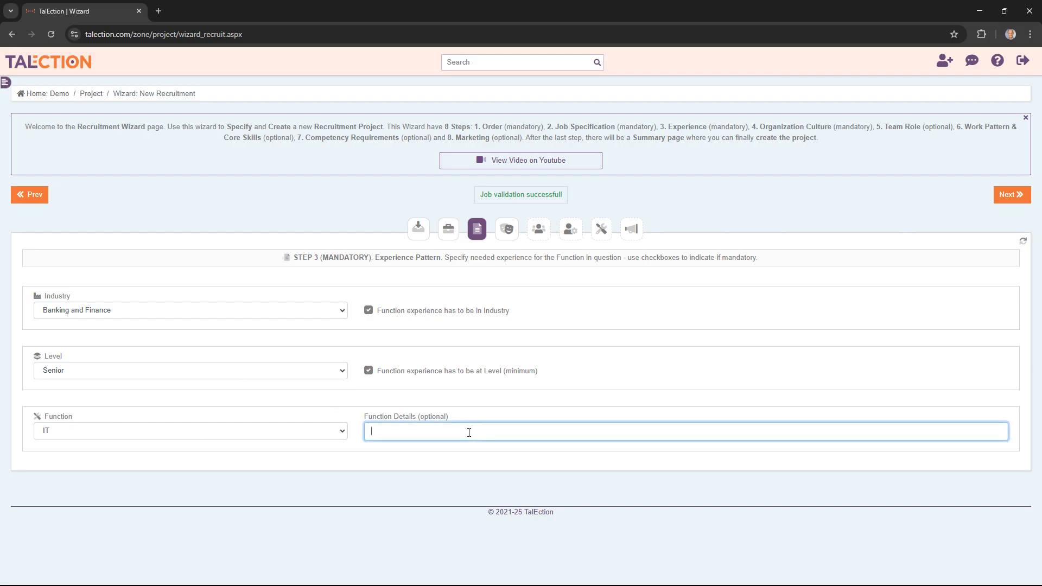
text(Digitilization)
right_click(383, 431)
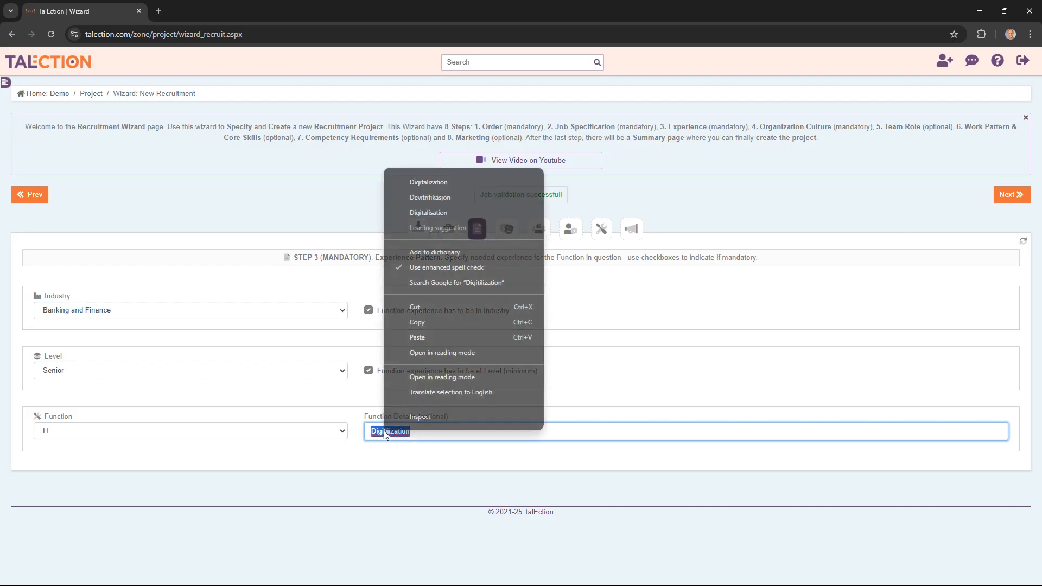
click(428, 182)
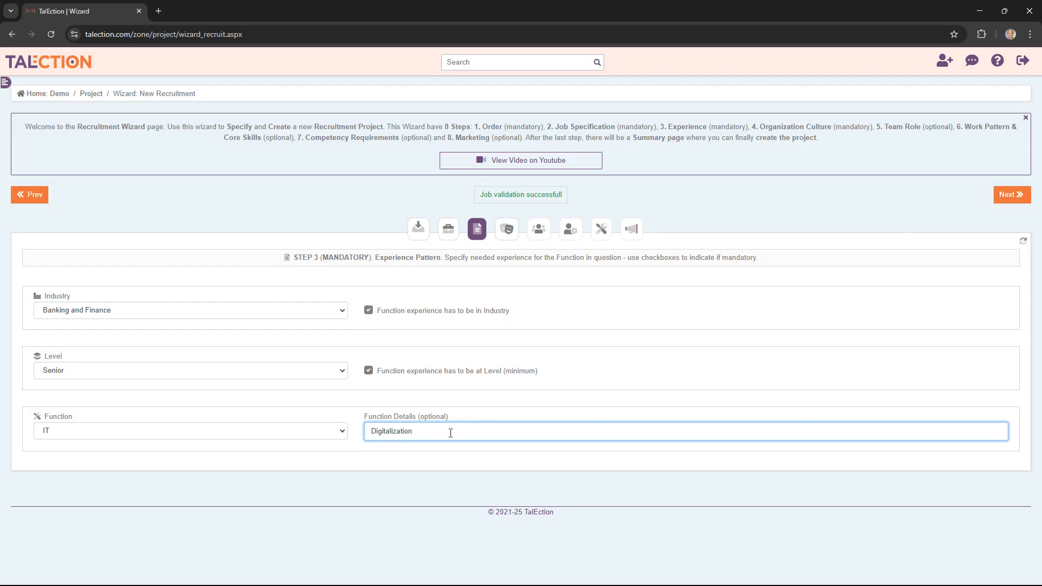
text(Expert)
click(1016, 199)
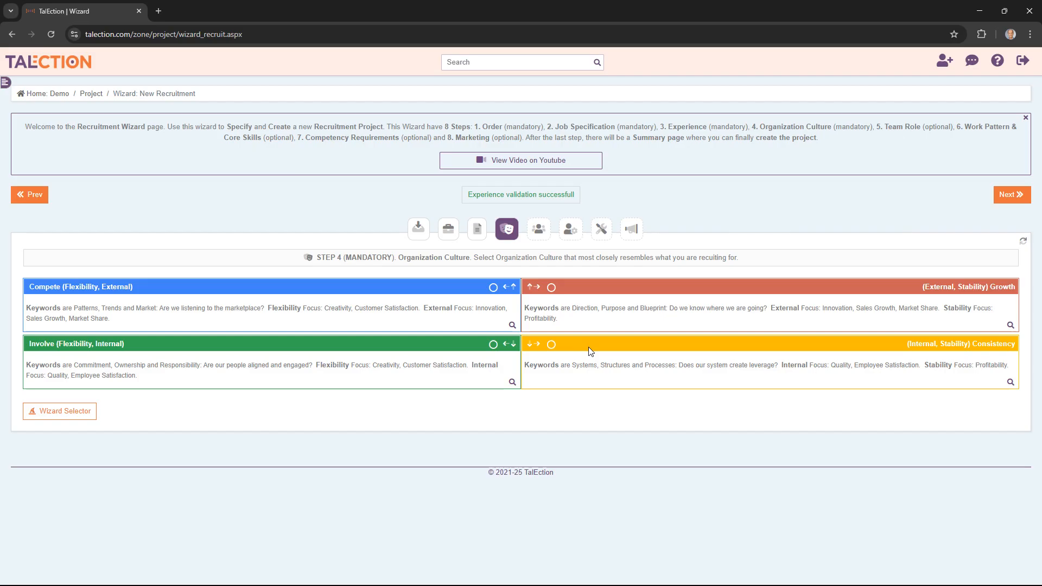
click(552, 344)
click(551, 287)
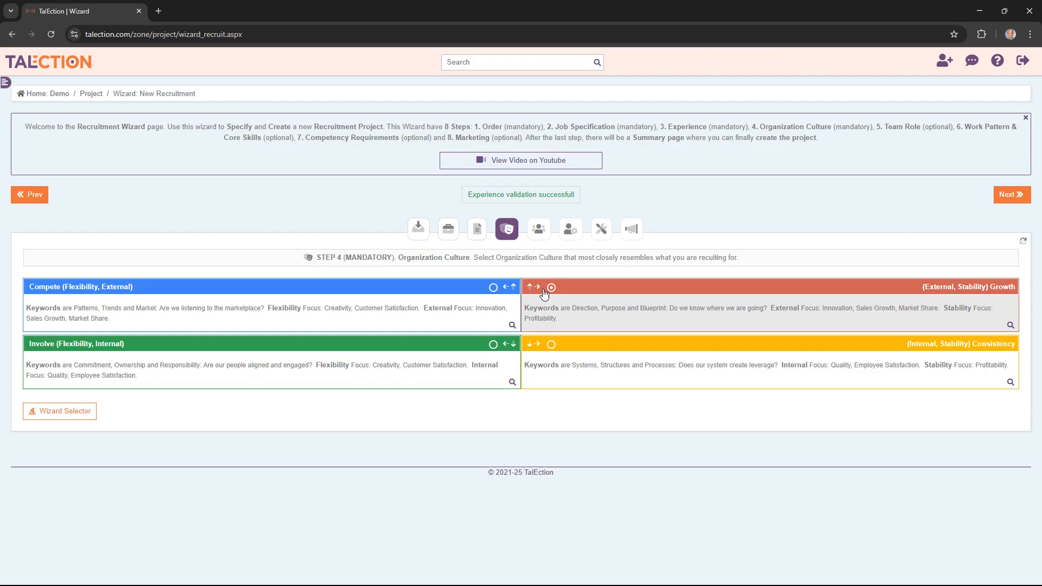
click(493, 287)
click(494, 344)
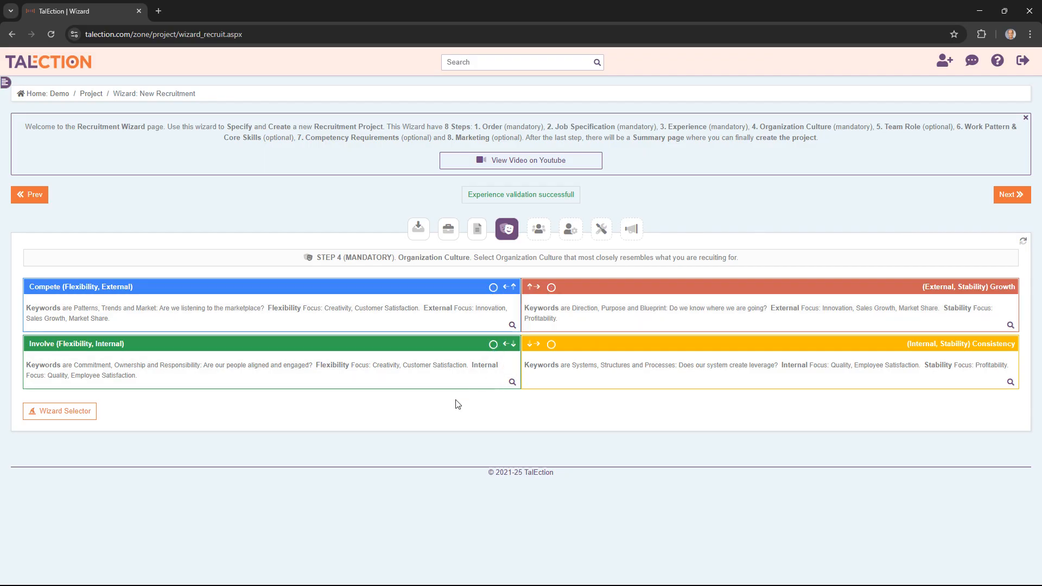
Start the organization culture selector wizard and choose "Are we listening to the marketplace?" as the most important question.
click(63, 417)
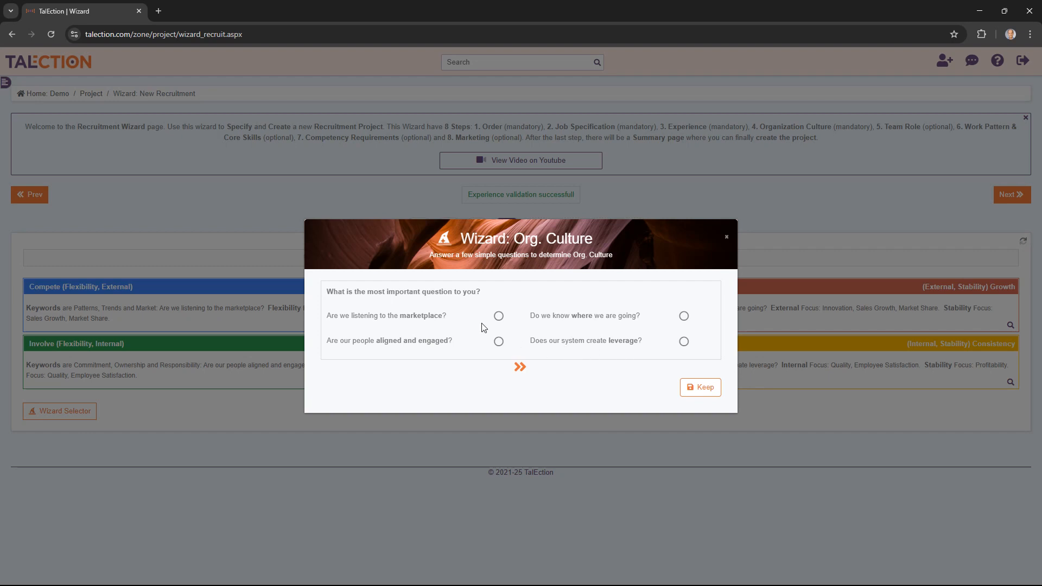
click(499, 319)
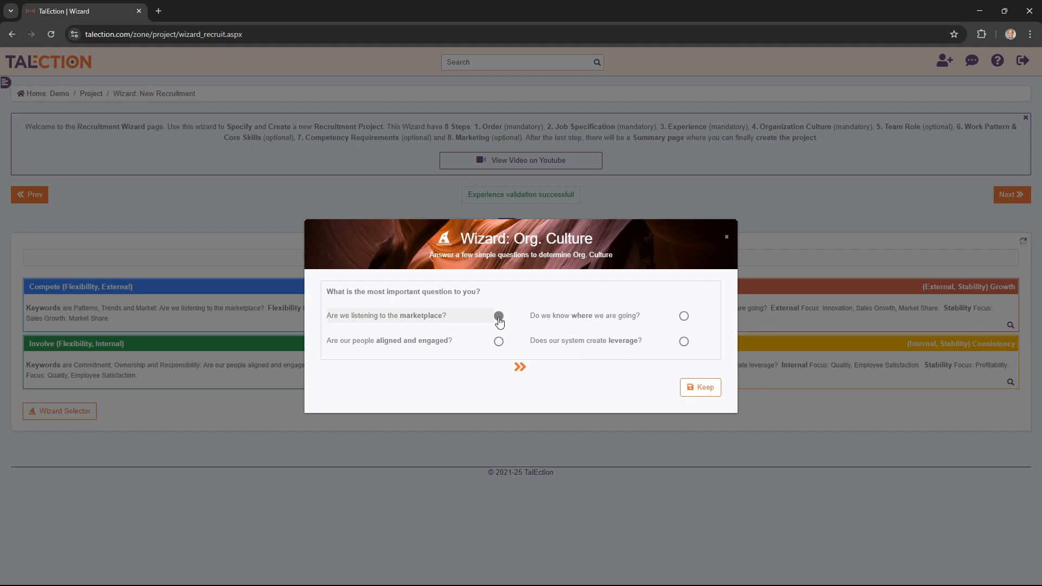
click(521, 370)
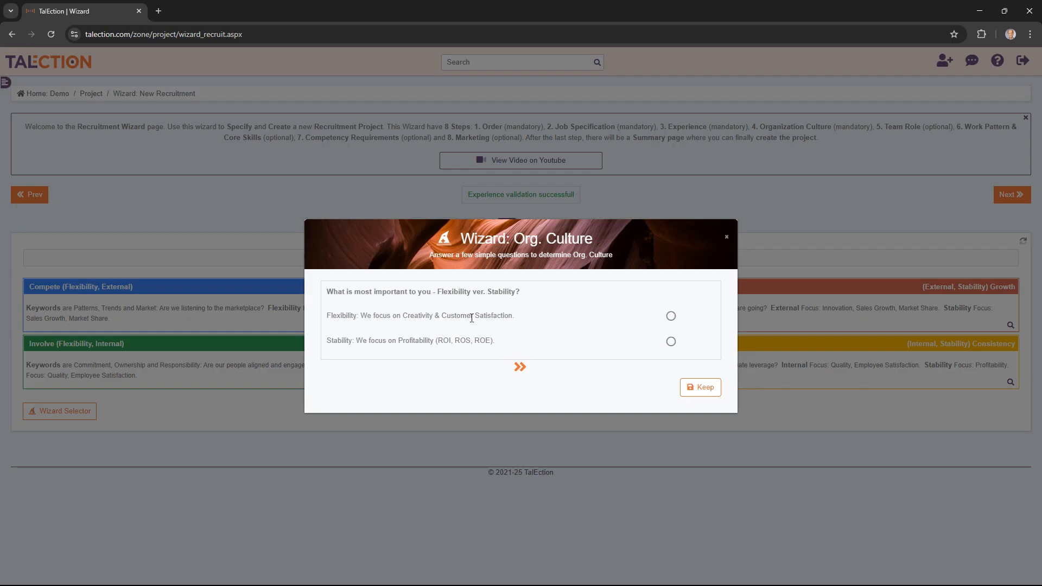
Answer the two remaining culture questions with Flexibility (creativity and customer satisfaction) and External focus (innovation, sales growth and market share).
drag(374, 316, 514, 317)
click(515, 317)
double_click(411, 340)
click(492, 336)
click(671, 318)
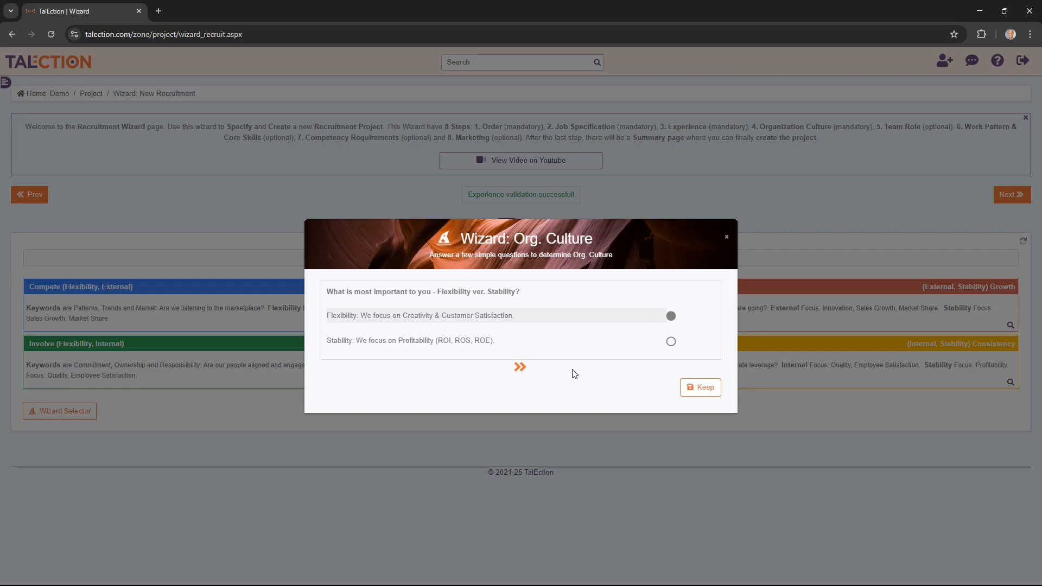
click(521, 368)
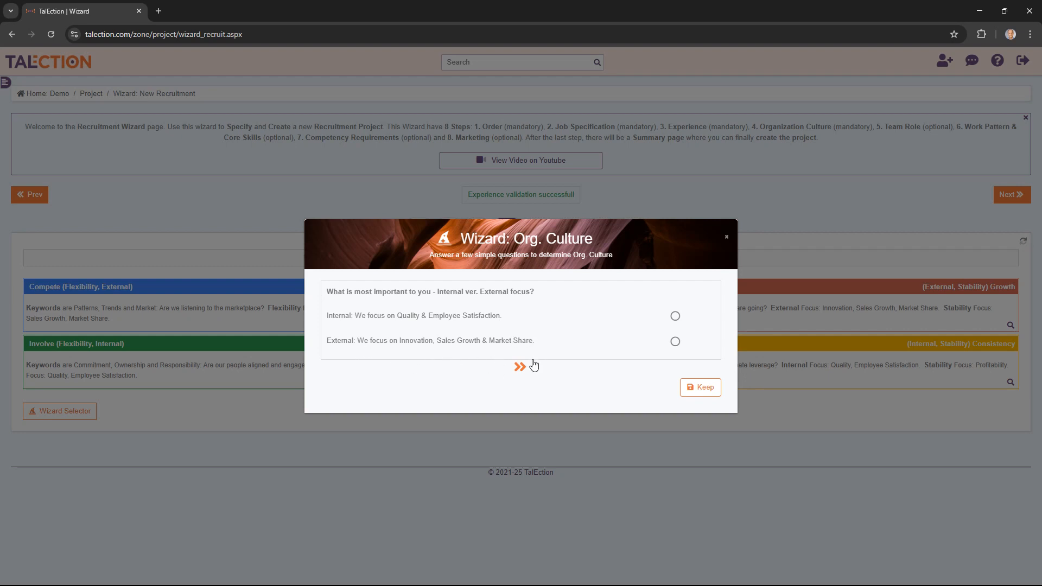
click(675, 341)
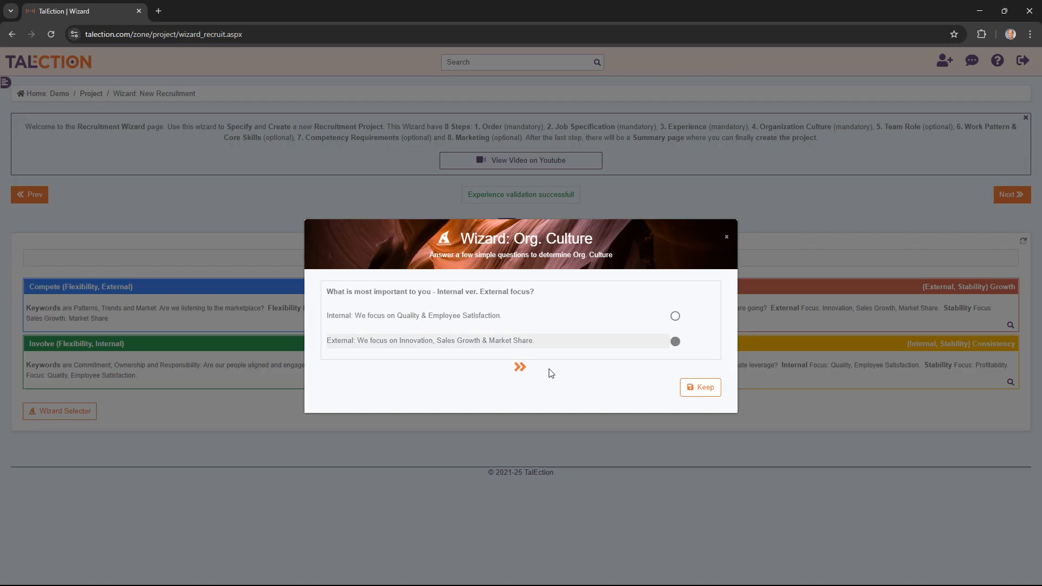
click(520, 368)
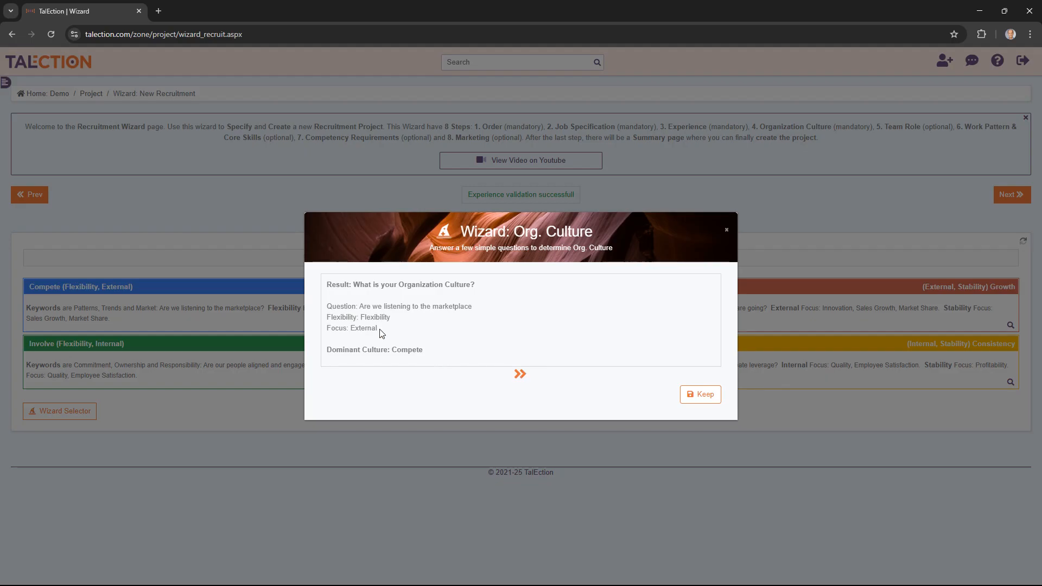
Keep Compete from the culture wizard as the organization culture and proceed to the team roles step.
drag(360, 308, 472, 307)
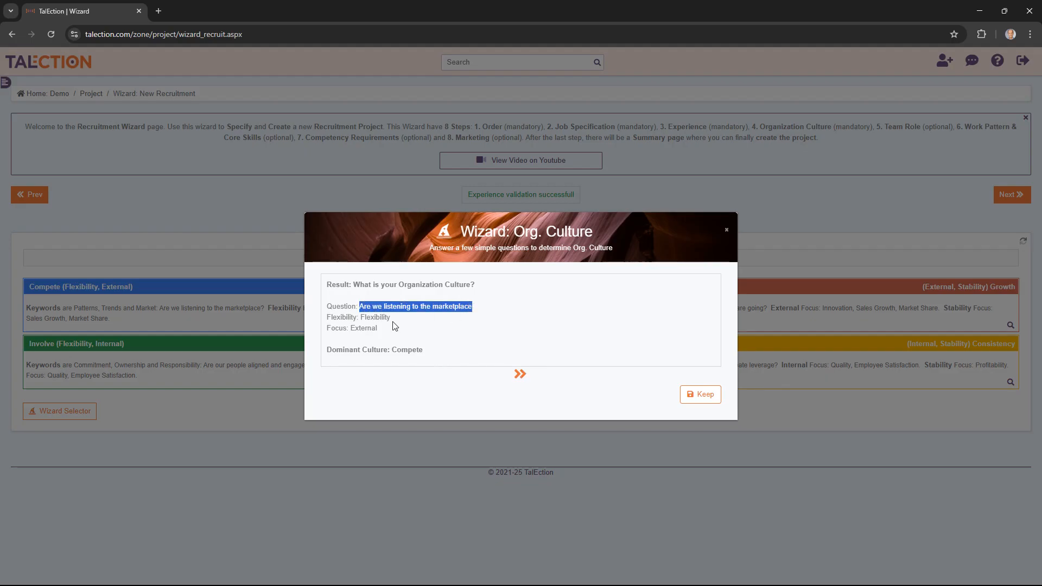
click(371, 318)
double_click(371, 318)
double_click(364, 327)
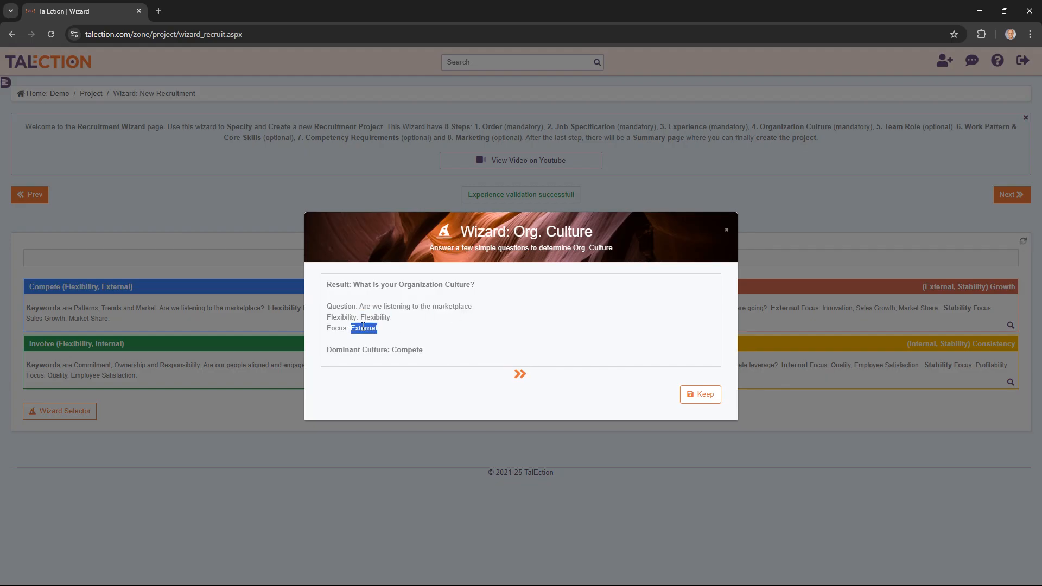
click(432, 343)
drag(328, 351, 429, 352)
click(434, 352)
click(701, 395)
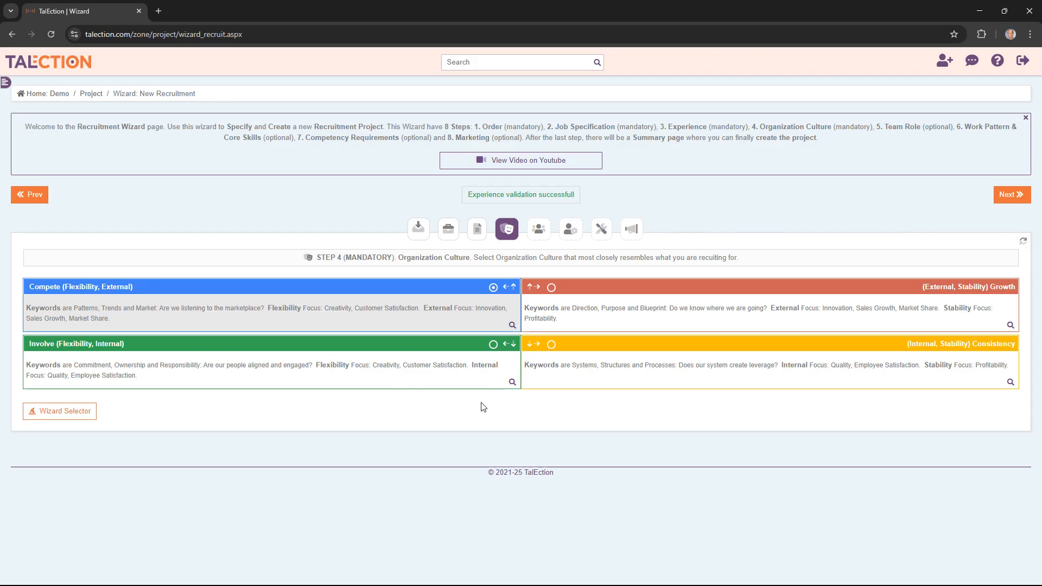
click(1008, 197)
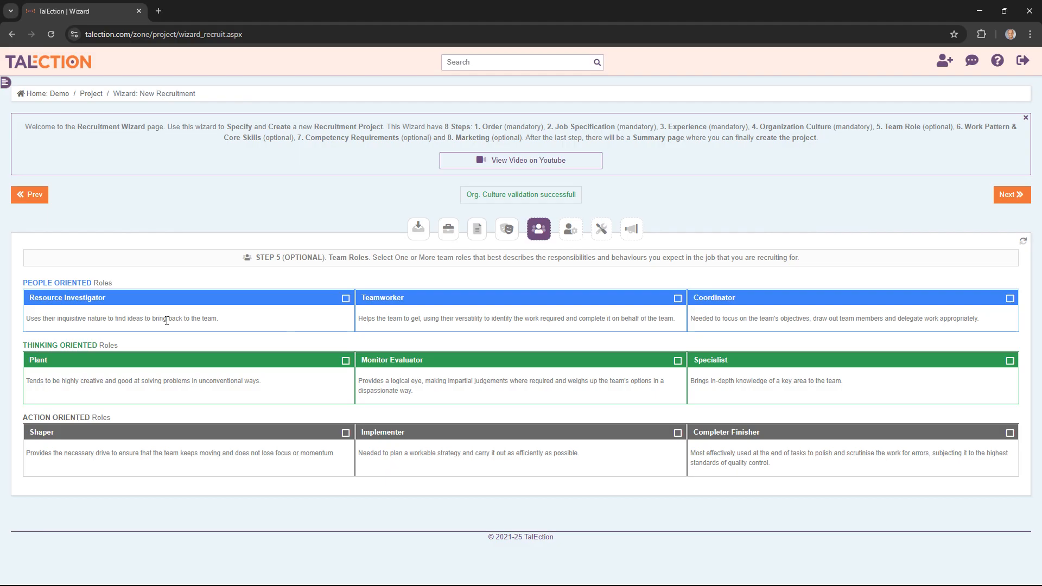
drag(92, 284, 21, 288)
click(21, 288)
drag(98, 346, 37, 346)
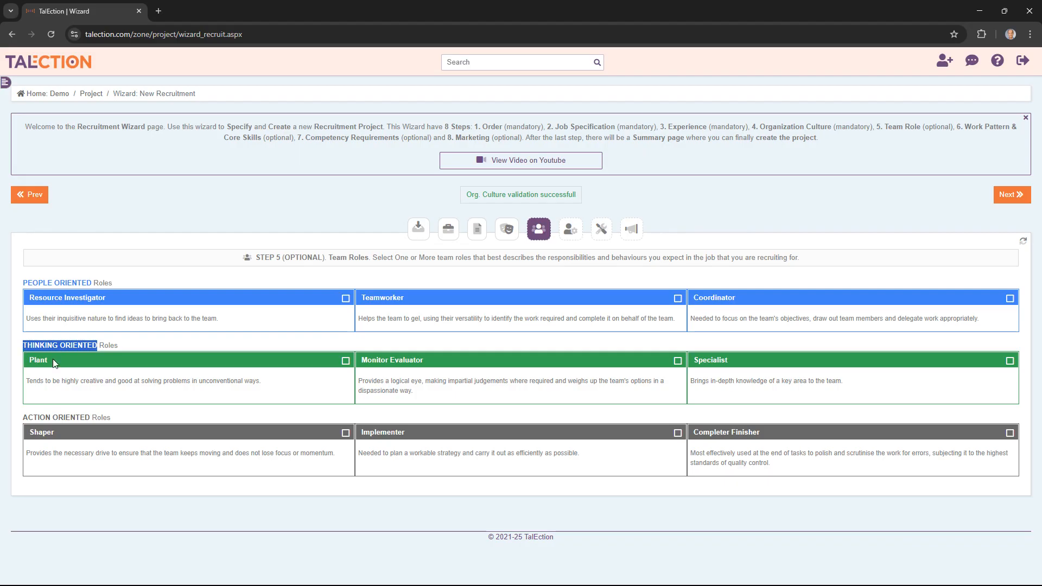
drag(90, 418, 23, 422)
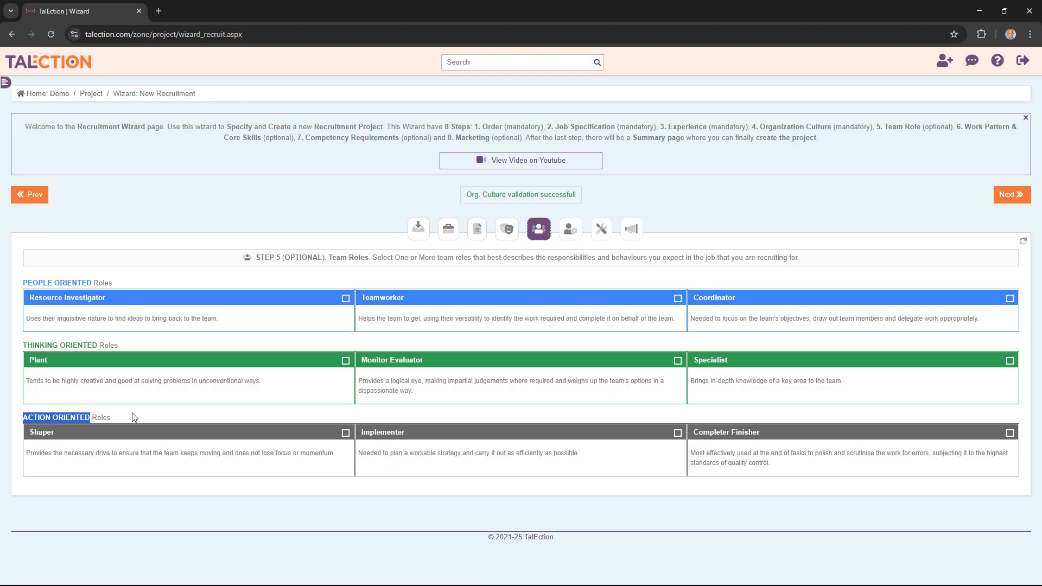
click(181, 415)
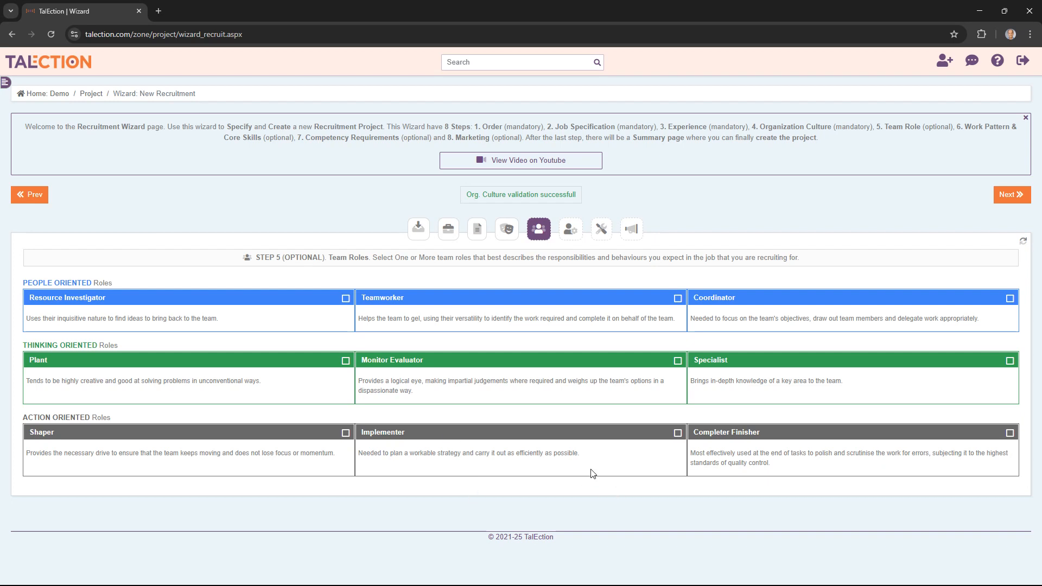
drag(405, 433, 363, 433)
click(415, 451)
Select Implementer and Specialist as the expected team roles and proceed to the work experience pattern and skills step.
click(678, 434)
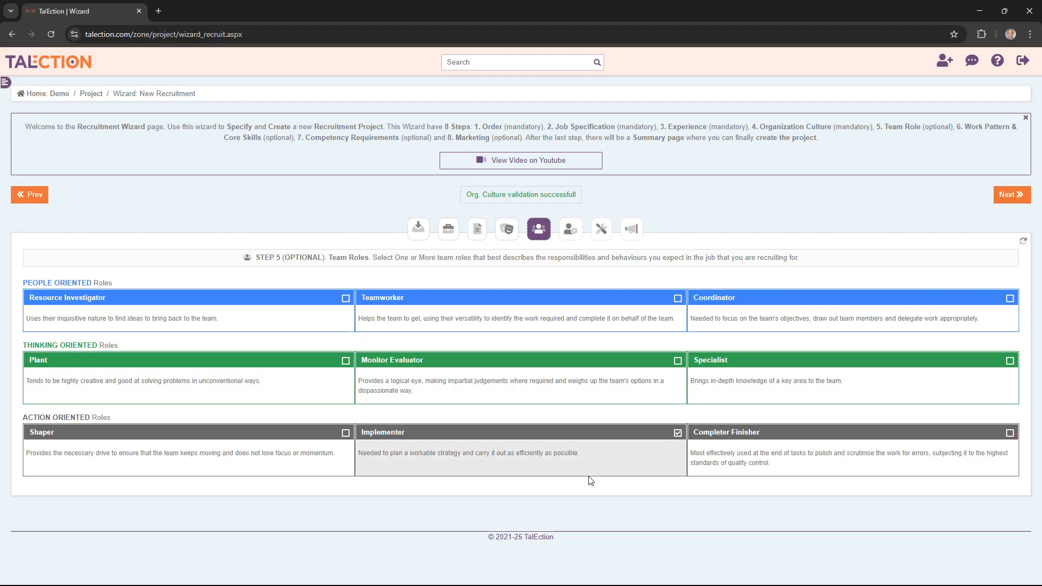
click(1010, 360)
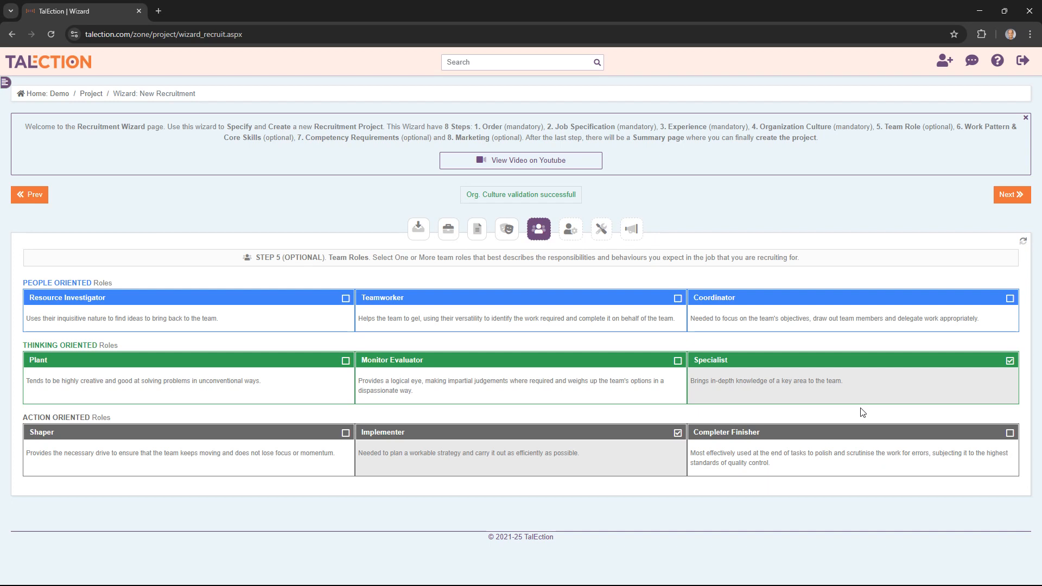
click(1011, 195)
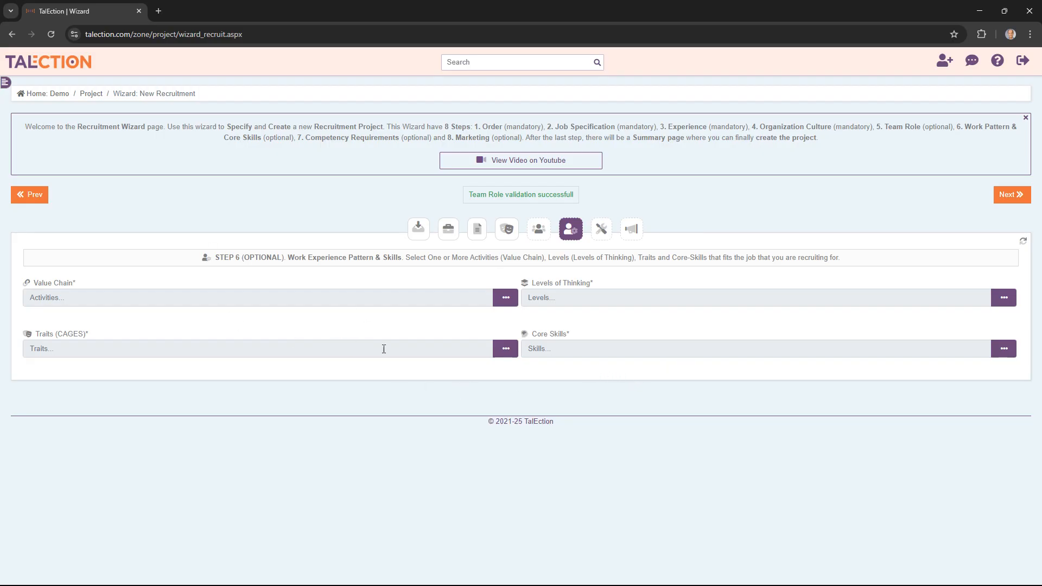
Choose Build and Implement as the value chain activities and keep the selection.
click(506, 297)
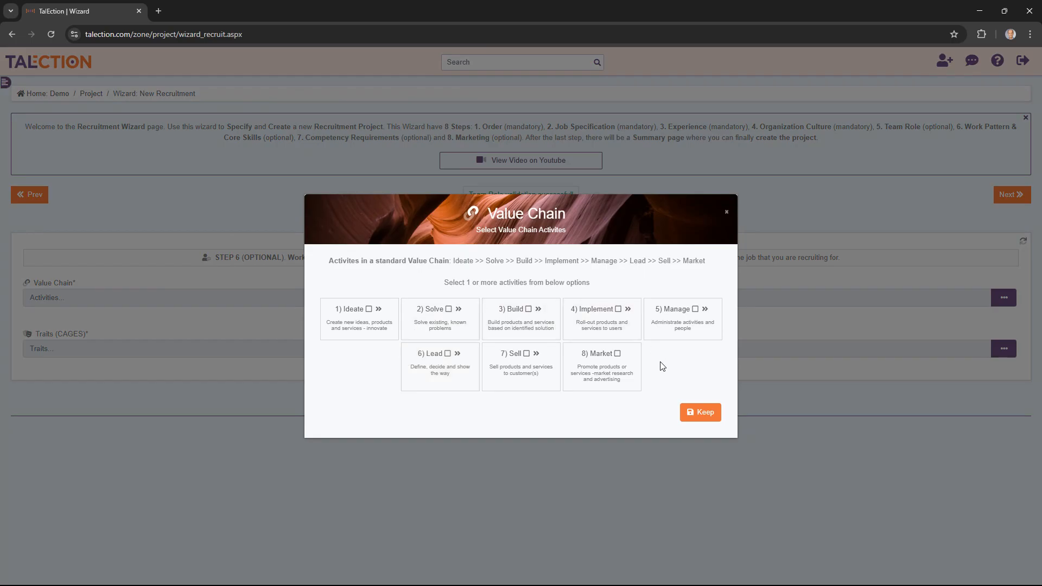
click(528, 312)
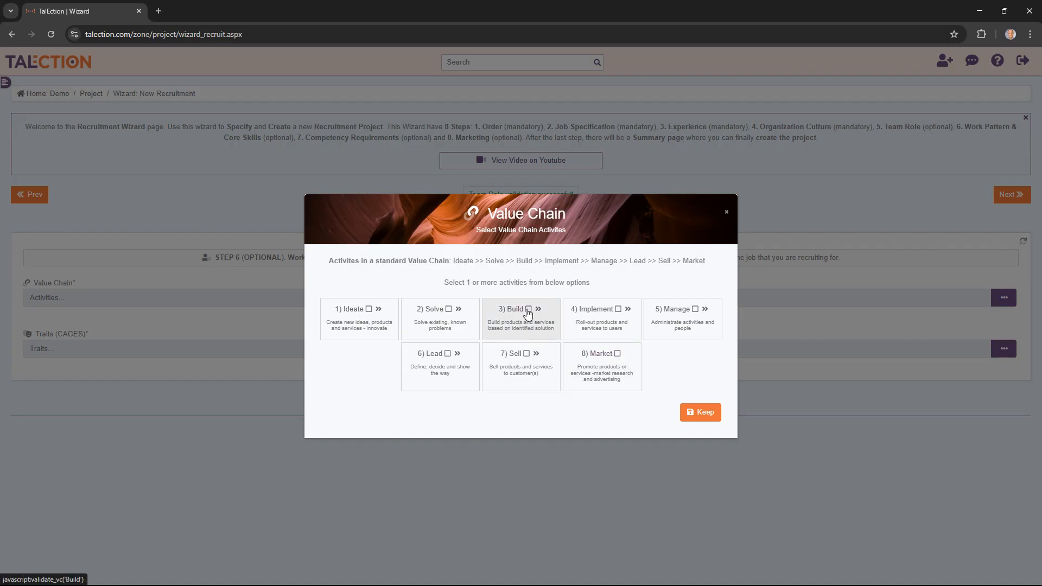
click(618, 308)
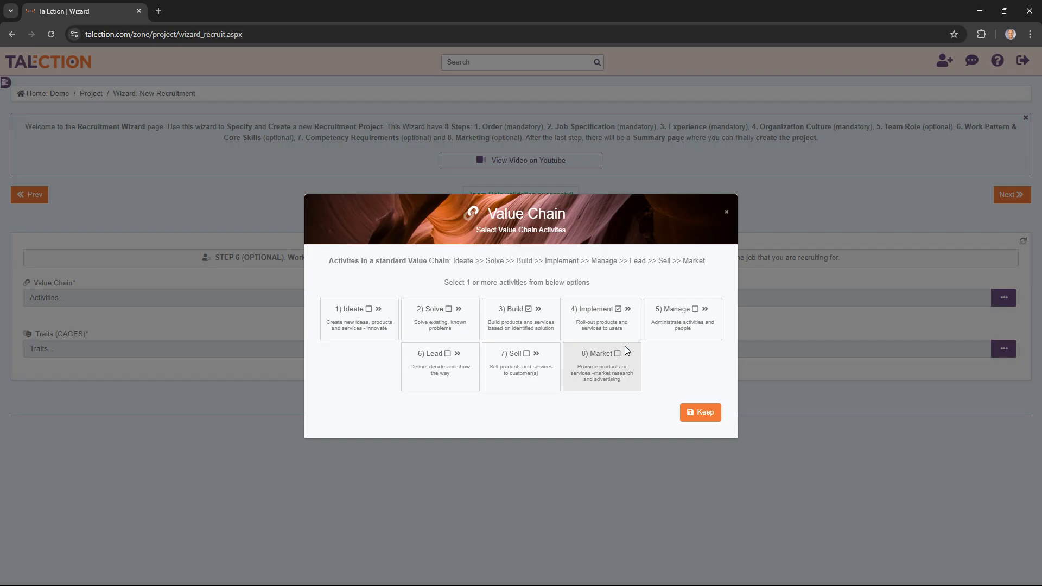
click(697, 412)
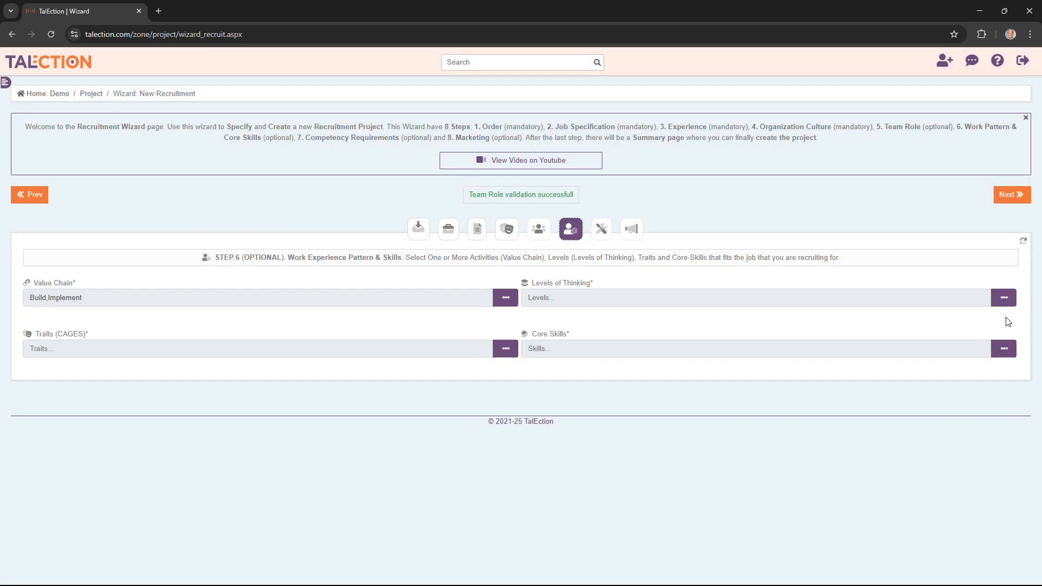
Set the level of thinking to Analyse and the trait to CAGES Meta, keeping both selections.
click(1004, 298)
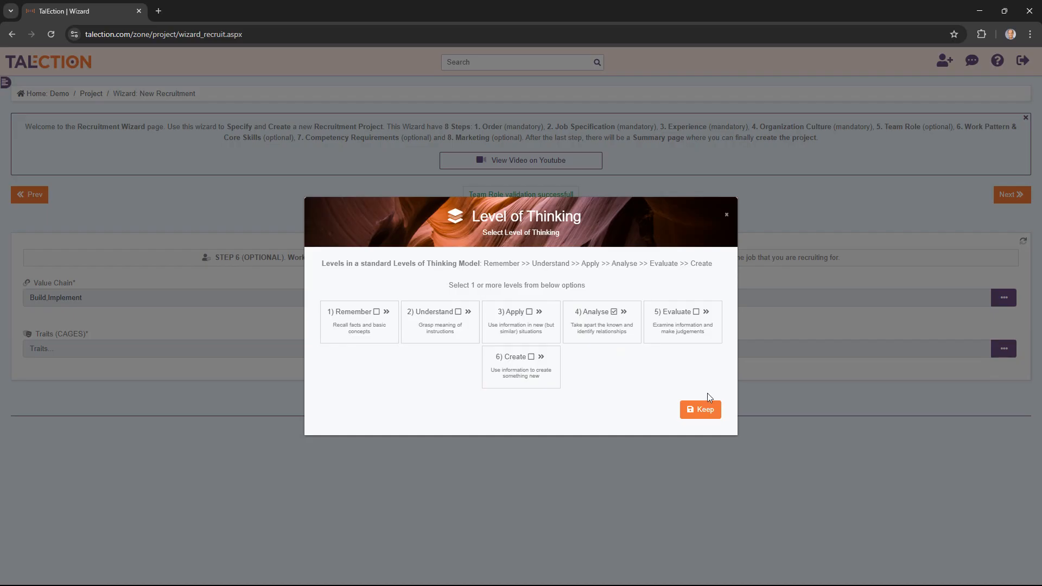
click(704, 411)
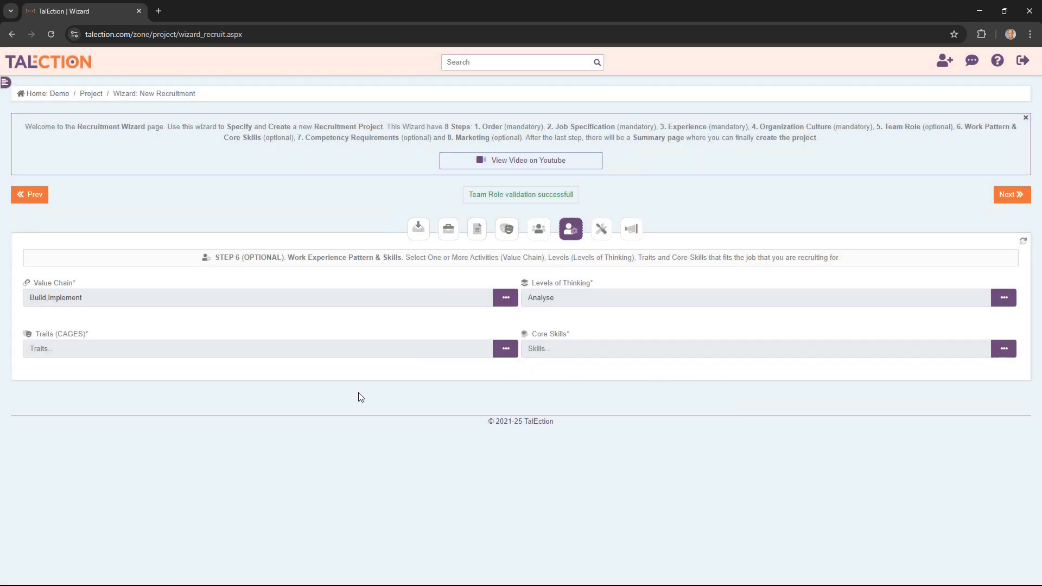
click(506, 349)
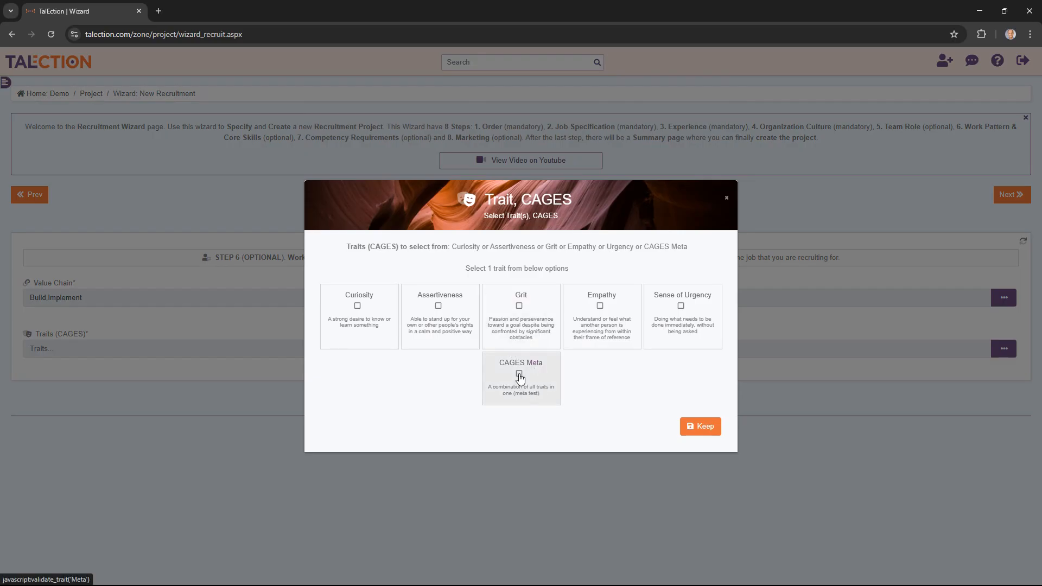
click(520, 374)
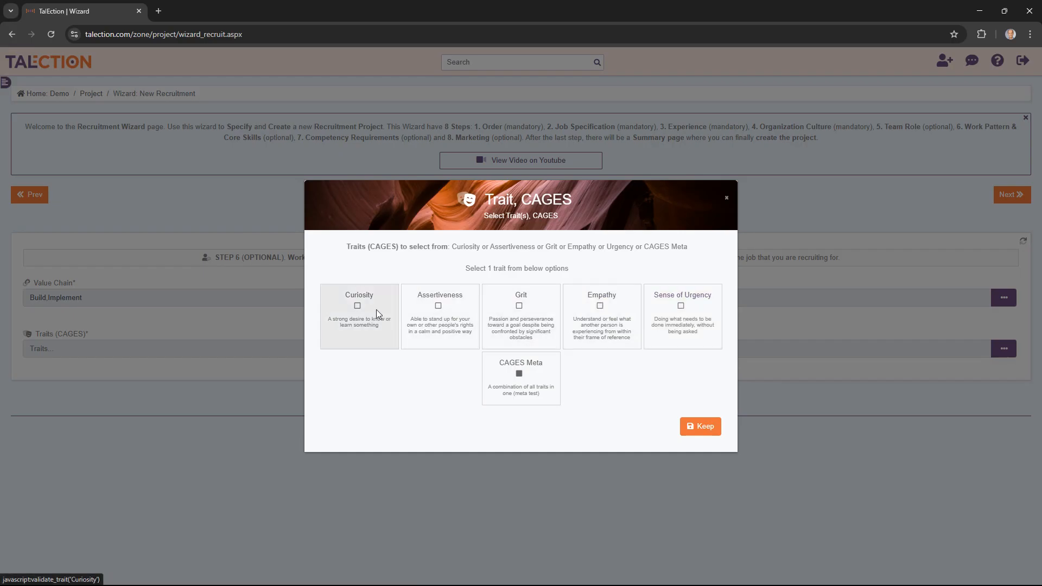
click(701, 429)
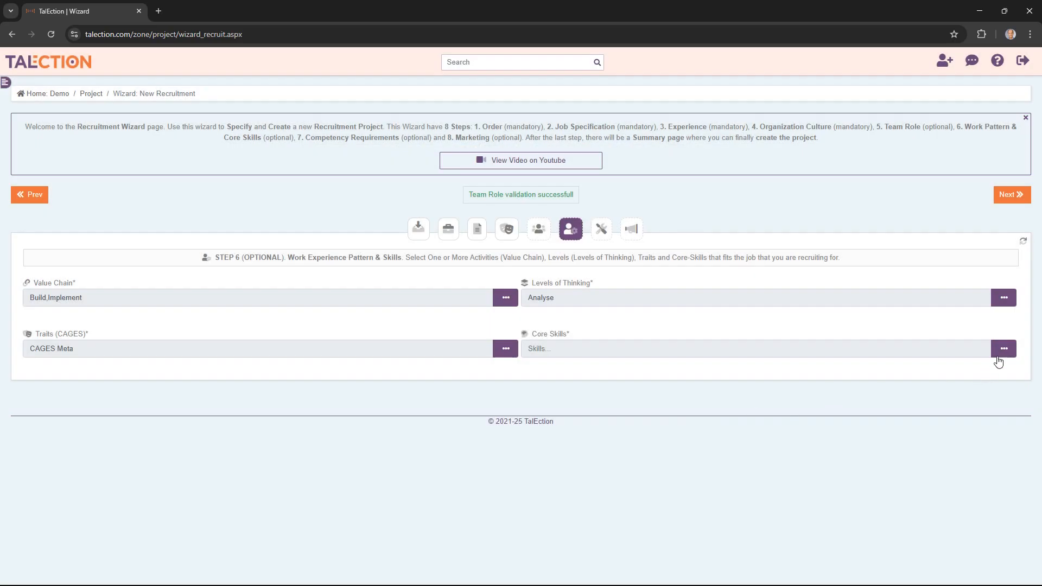
Keep Analytical Thinking, Quality Controll, and Teamwork and Collaboration as core skills and proceed to the competencies step.
click(1004, 348)
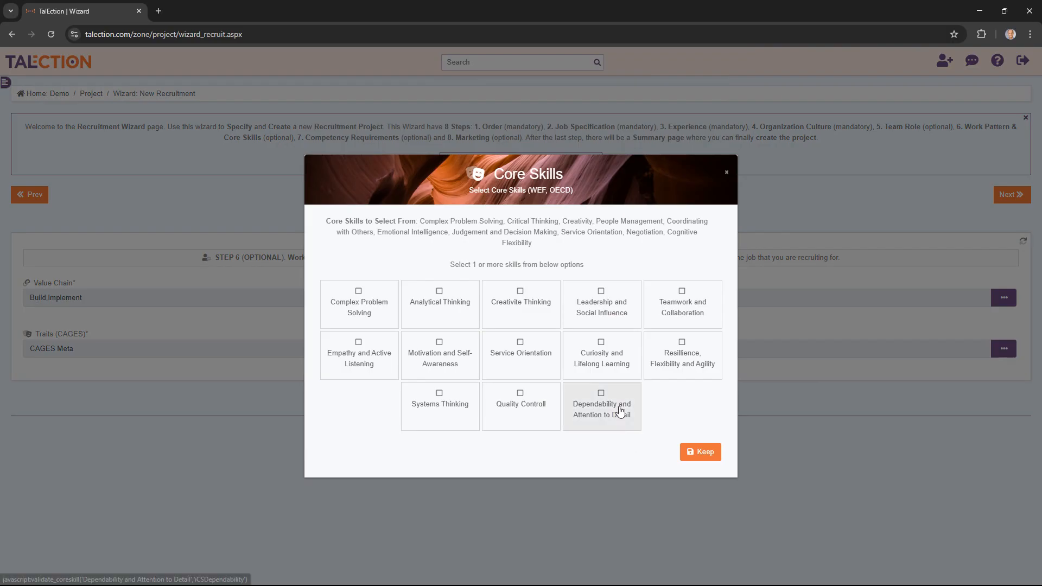
click(441, 295)
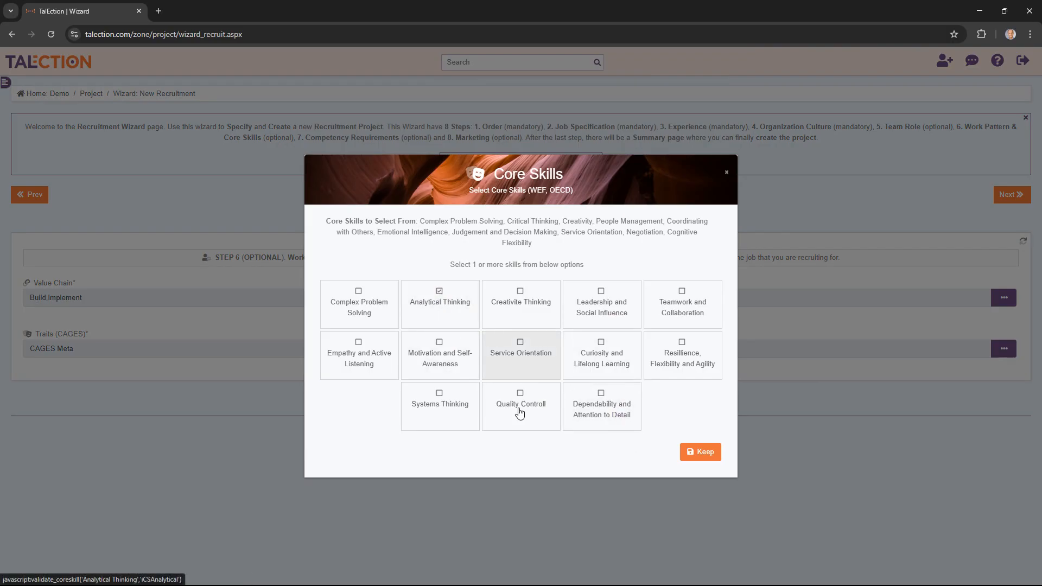
click(524, 397)
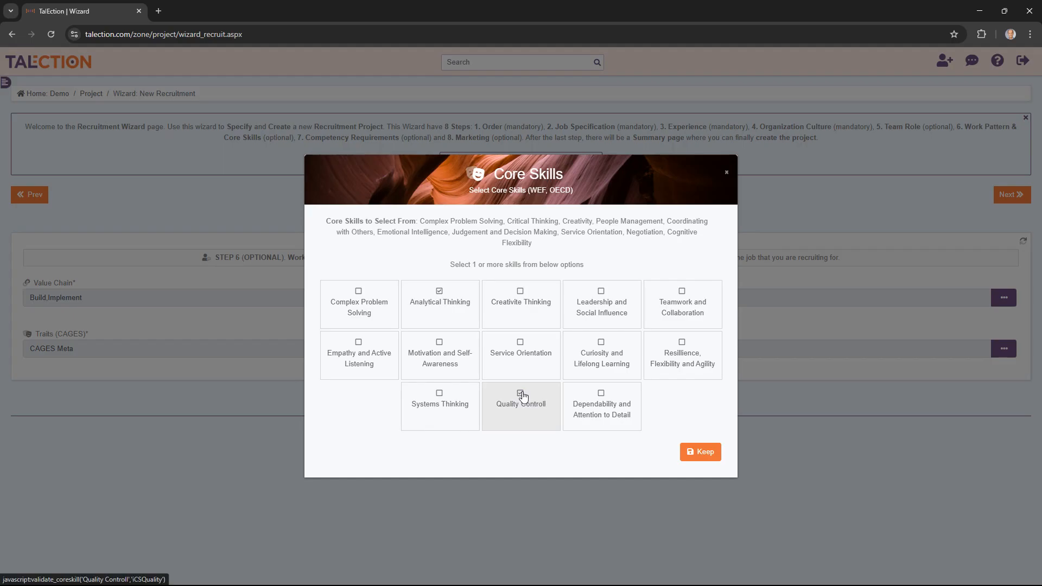
click(683, 292)
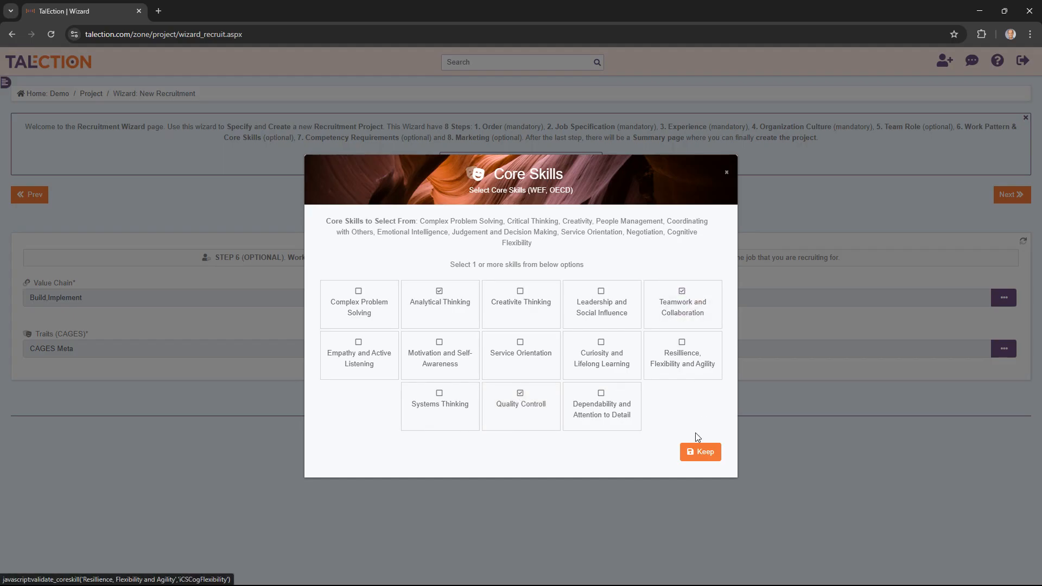
click(699, 453)
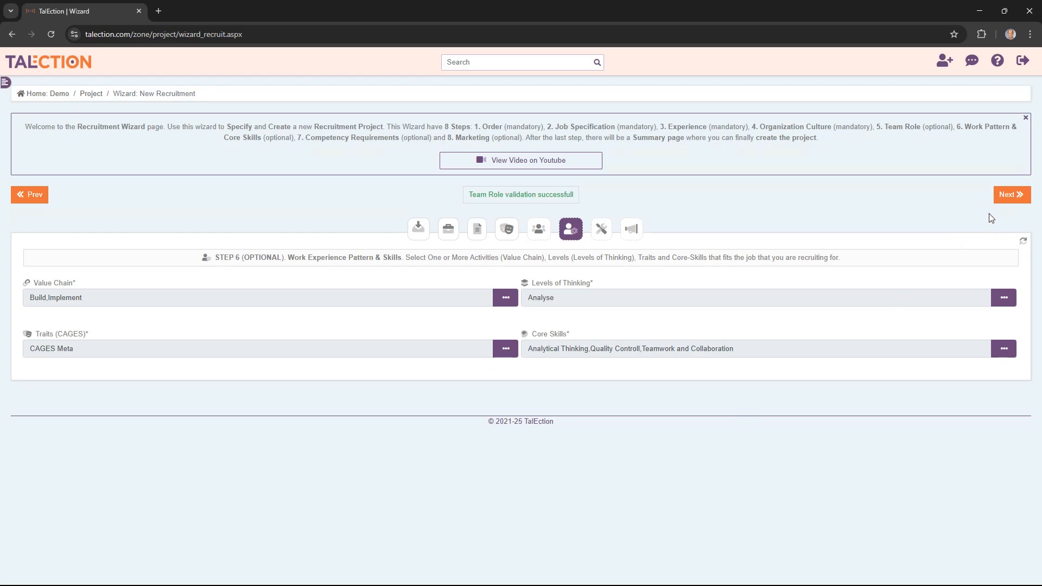
click(1011, 195)
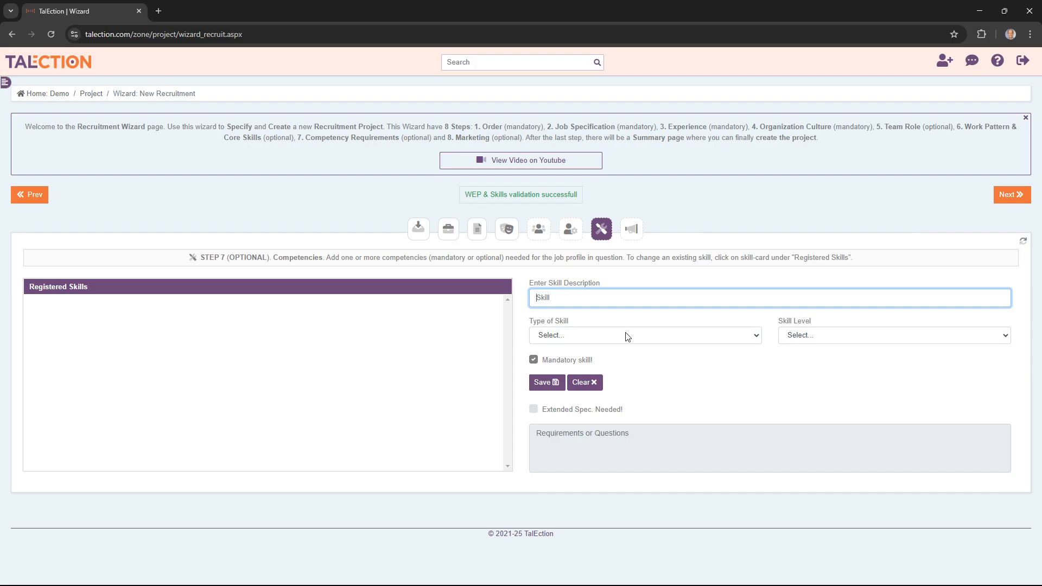
Register Norwegian as a mandatory skill of type Languages at Intermediate level.
text(Norwegian)
click(627, 336)
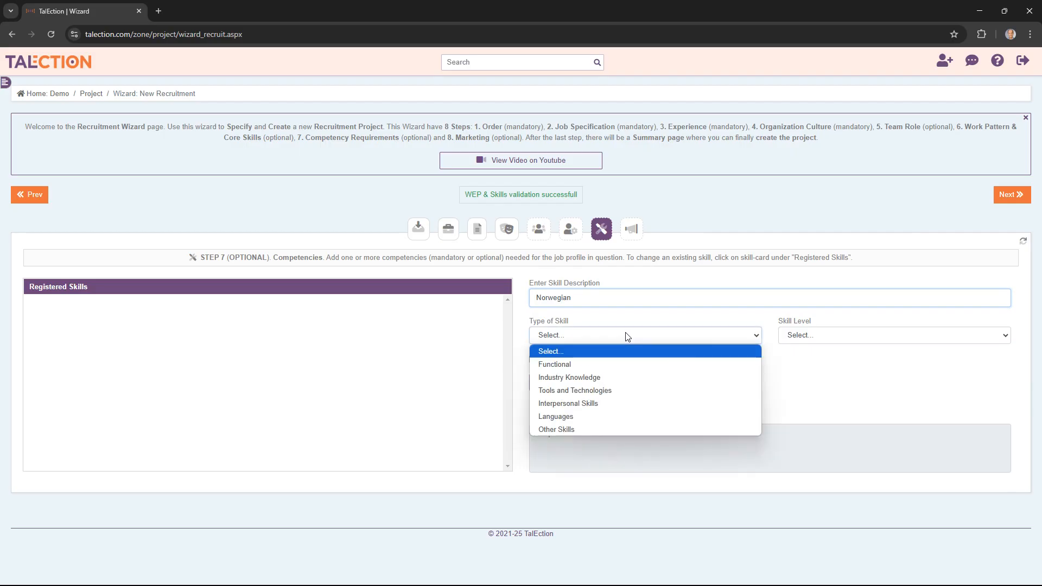
click(596, 416)
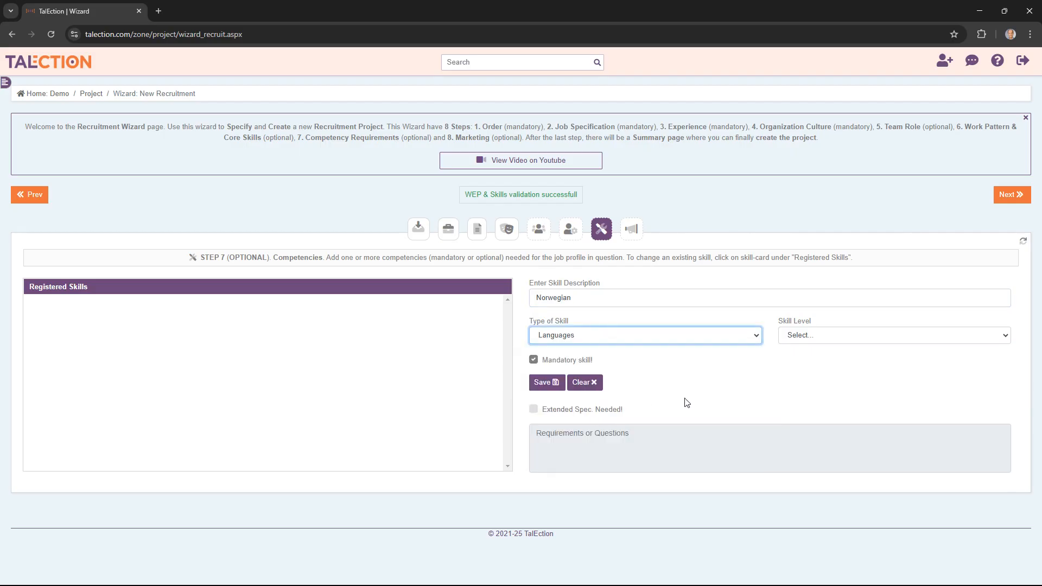
click(860, 337)
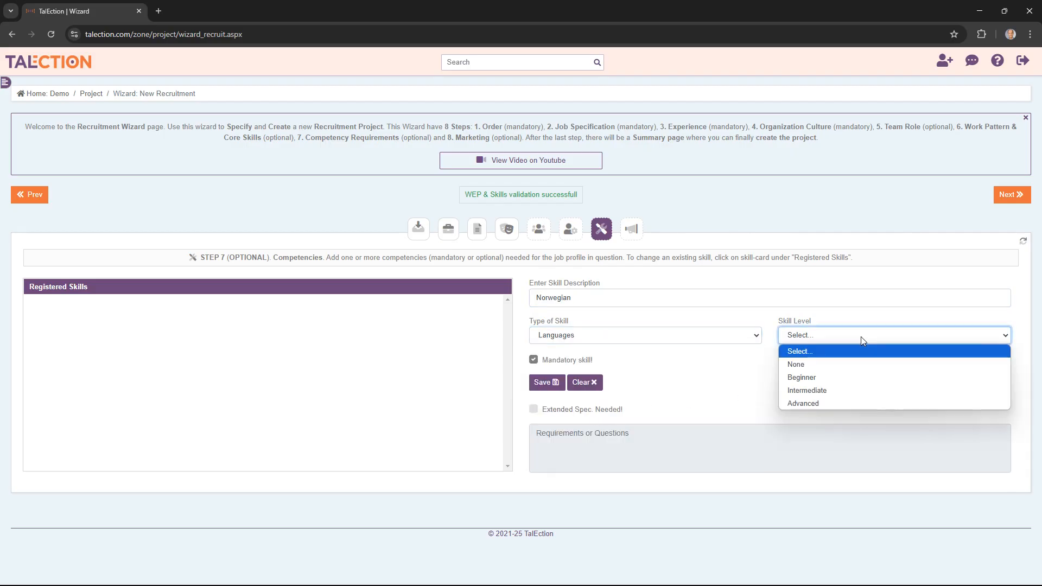
click(830, 392)
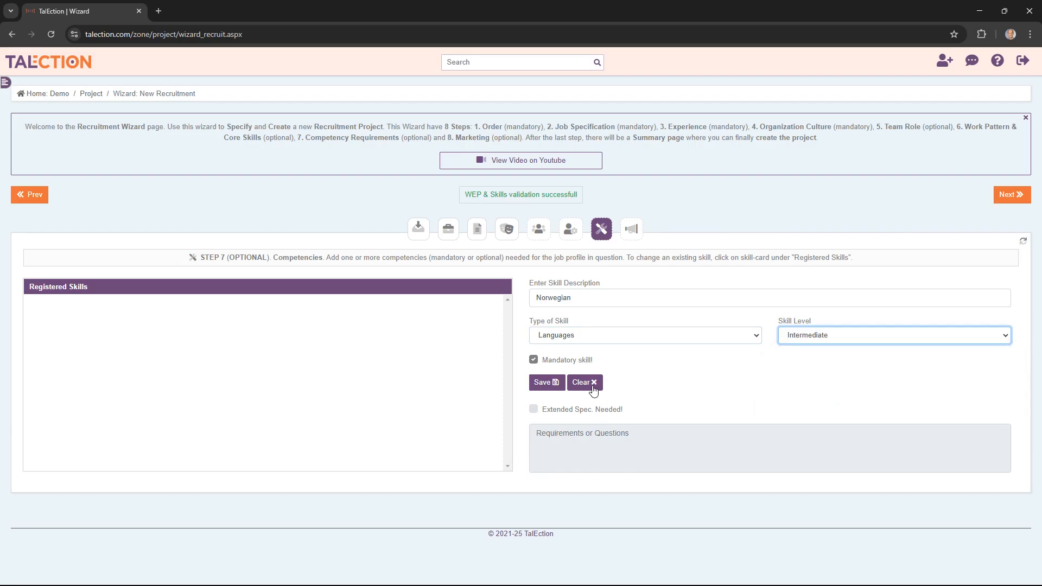
click(552, 385)
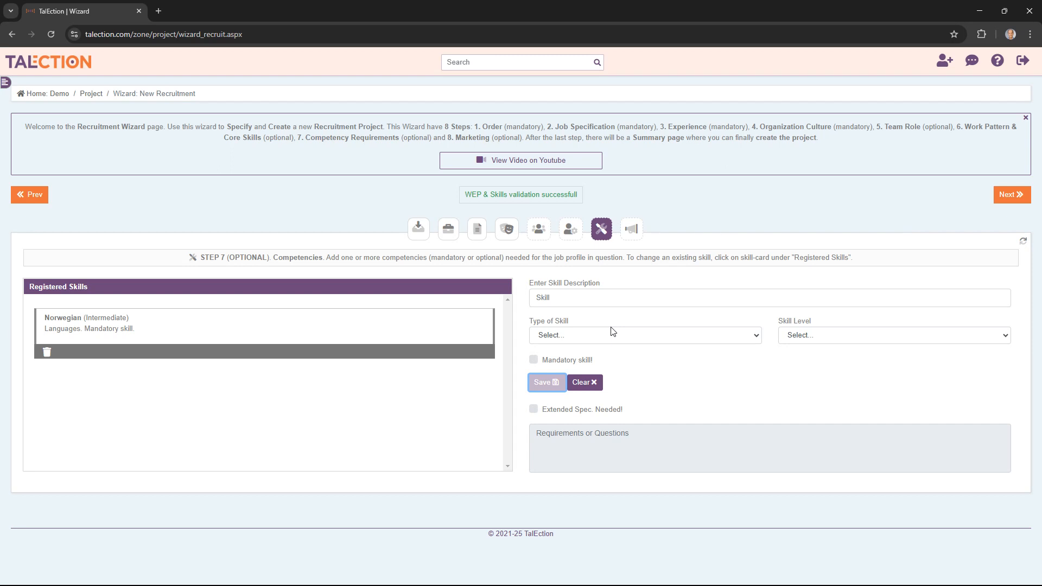
Enter Excel as a second skill with type Tools and Technologies and level Advanced.
click(599, 297)
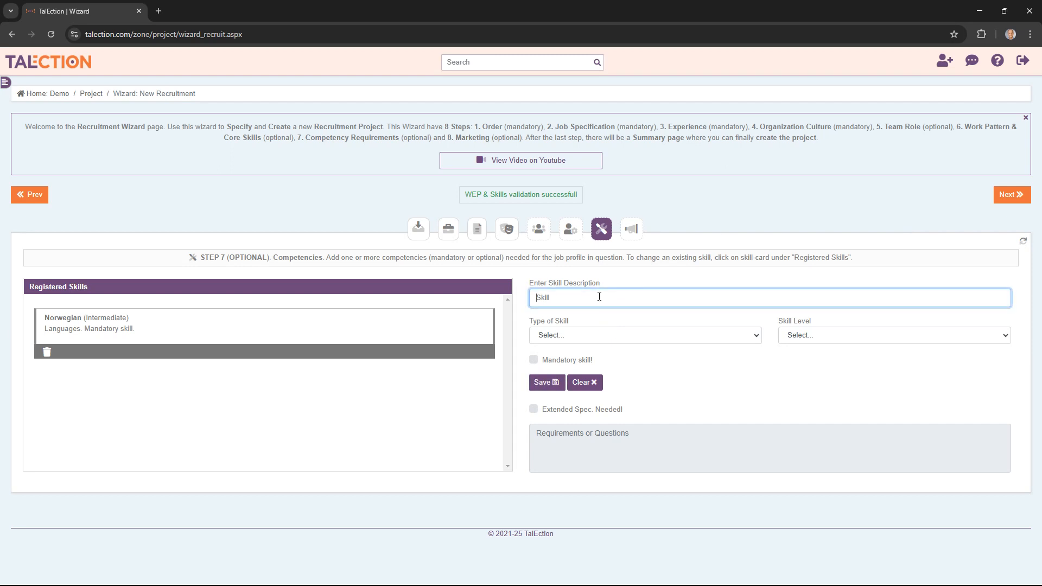
text(Excel)
click(628, 337)
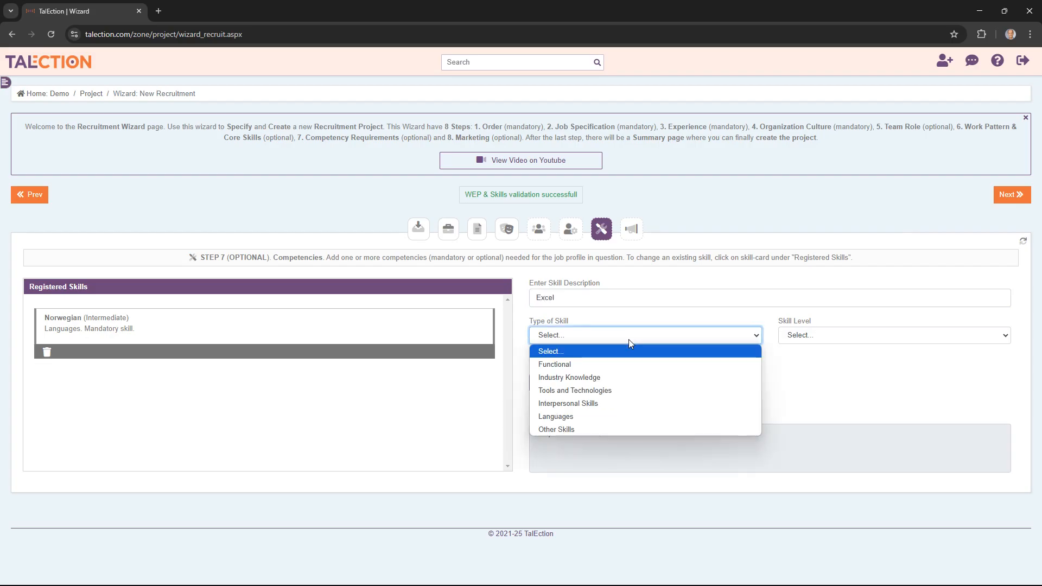
click(599, 391)
click(835, 338)
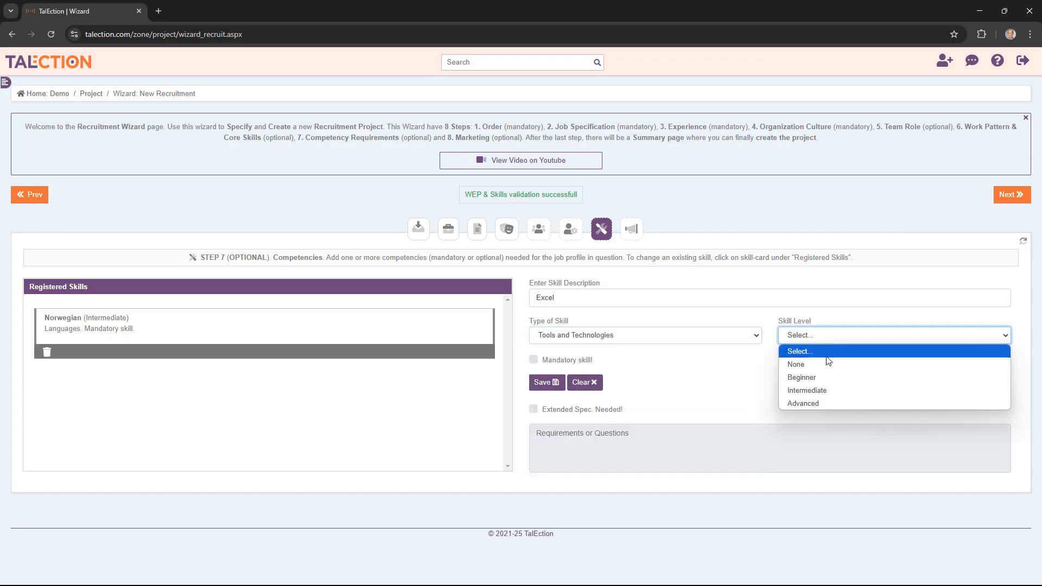
click(825, 403)
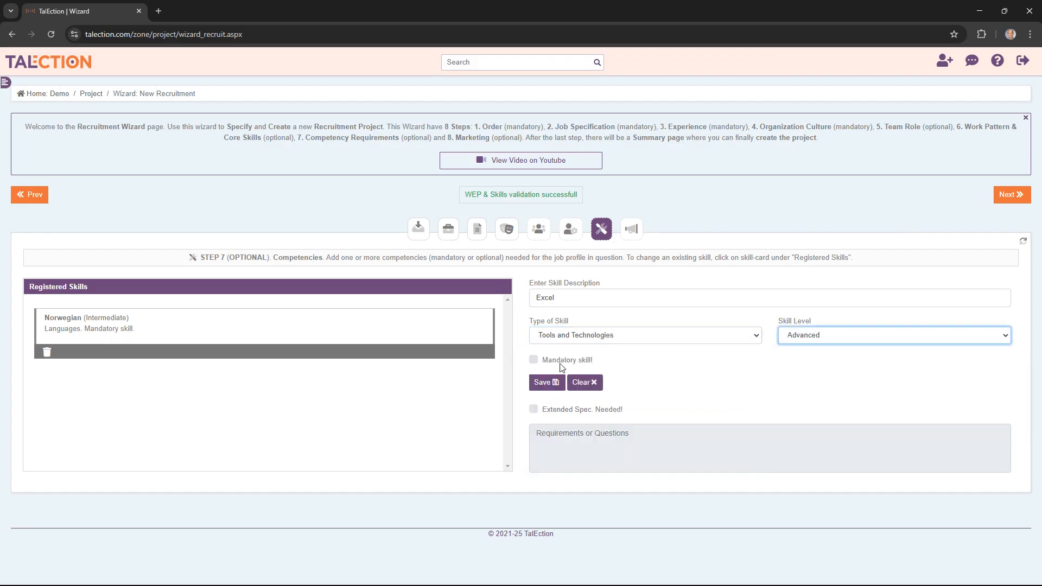
Enable the extended specification for the Excel skill with the requirement "Pivot Functions" and save the skill.
click(552, 410)
click(559, 434)
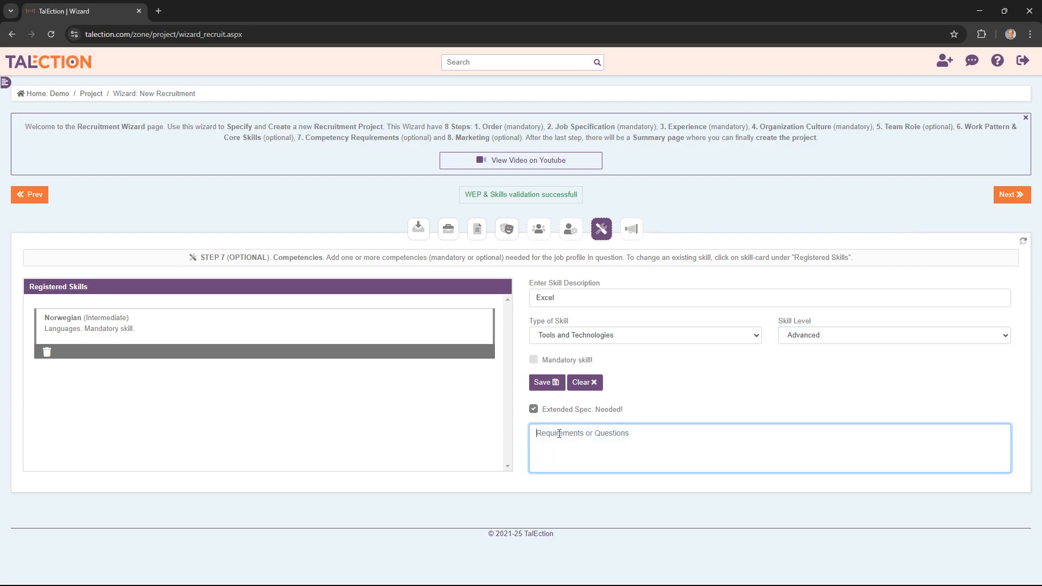
text(Pivot Functions)
click(553, 389)
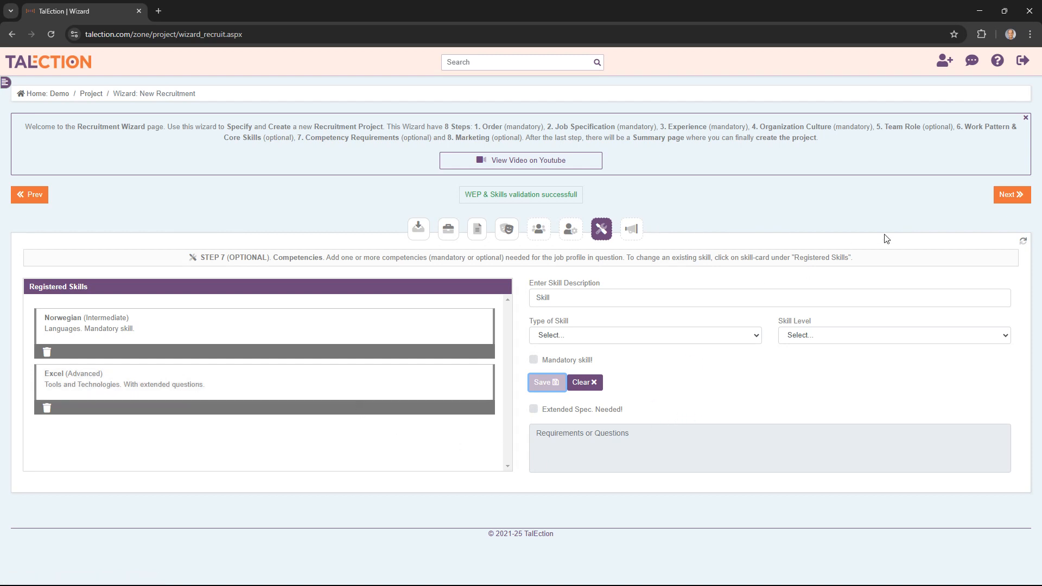
Proceed through the marketing campaign step with all its details left empty to reach the wizard summary.
click(1010, 195)
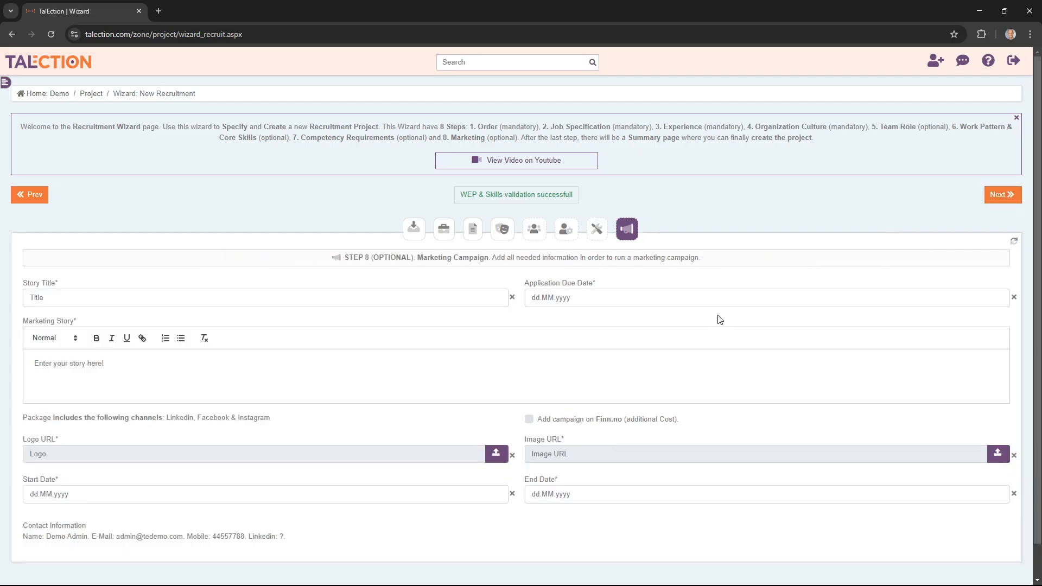
click(224, 299)
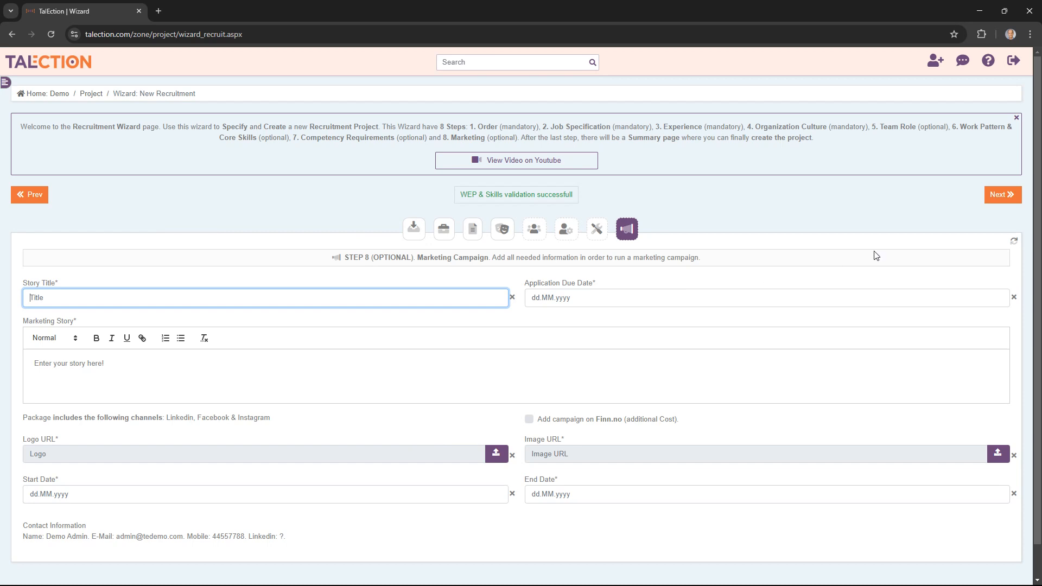
click(998, 195)
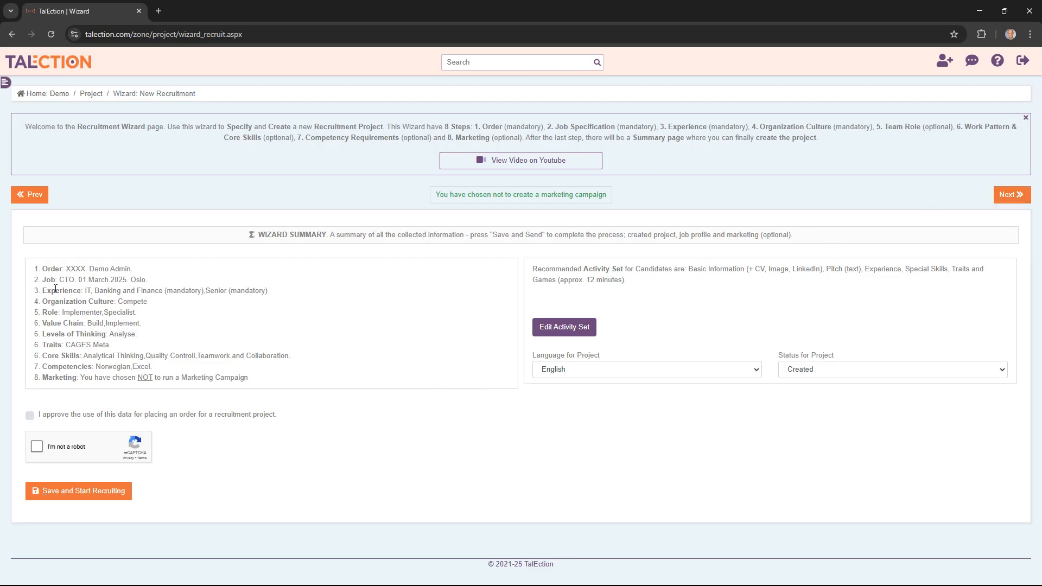
Review the wizard summary's entries for order, job, experience, role, core skills, competencies and marketing.
drag(36, 269, 281, 383)
click(290, 374)
drag(152, 368, 141, 324)
click(93, 334)
drag(68, 313, 149, 305)
click(149, 305)
drag(51, 291, 244, 291)
drag(83, 281, 148, 281)
click(95, 279)
Edit the candidates' activity set by removing Traits, CAGES and Pitch and adding Personality and Cognitive Flexibility.
click(580, 332)
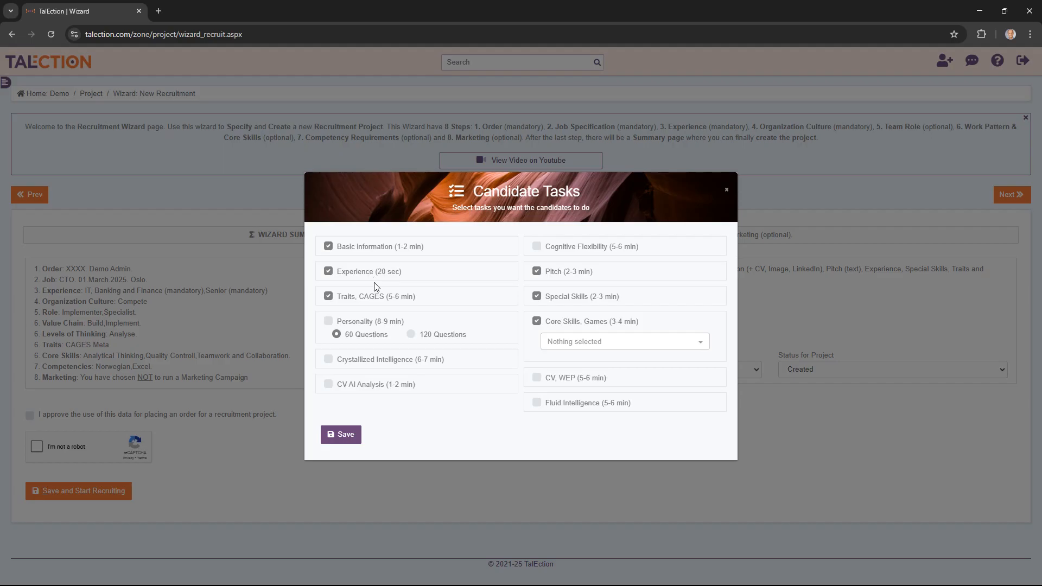
click(363, 299)
click(331, 320)
click(573, 250)
click(555, 275)
Choose True Color, Cognitive Flexibility and Emotions as the games for the Core Skills task.
click(615, 340)
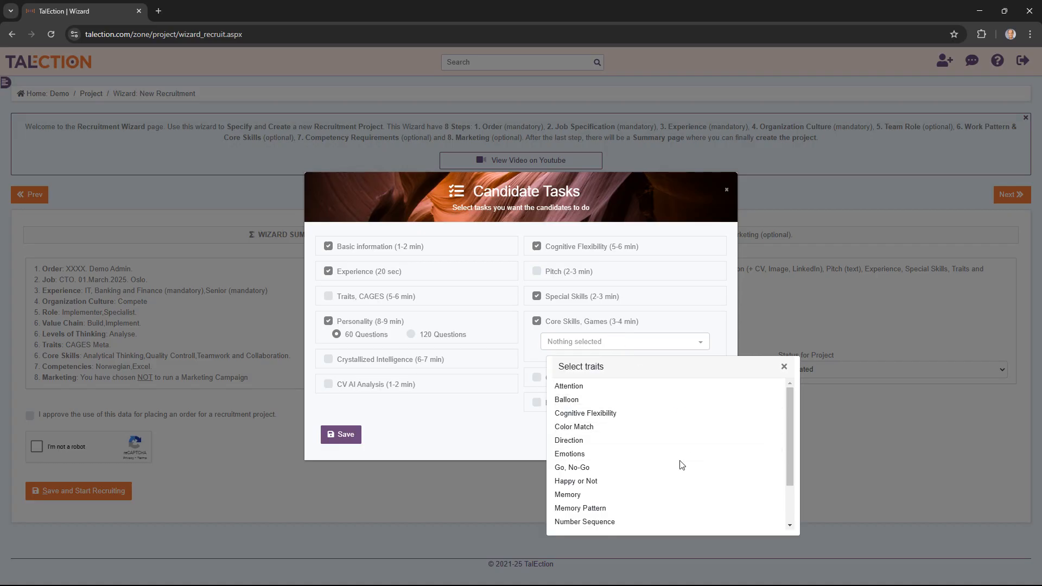
click(668, 321)
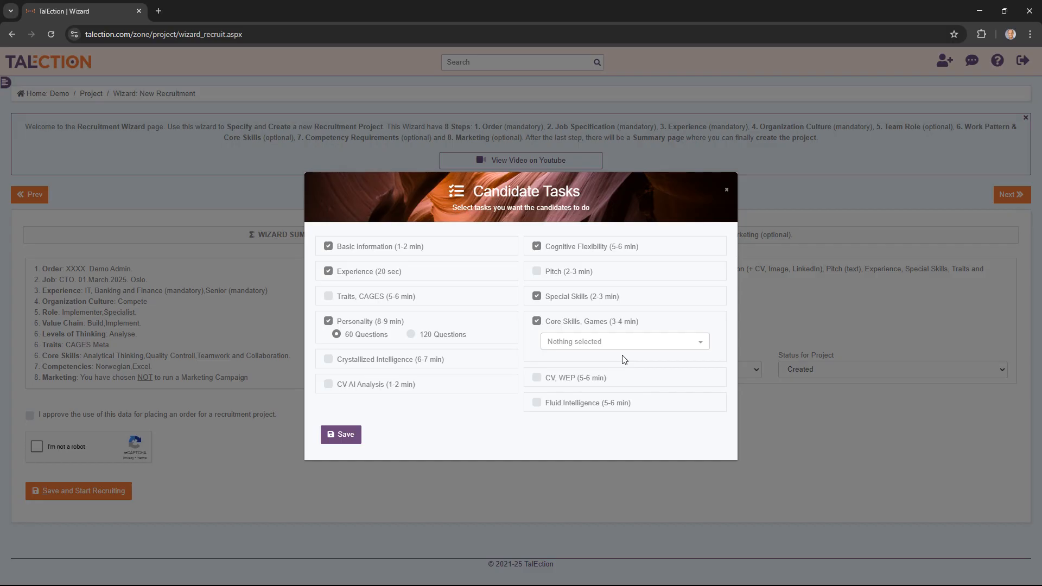
click(634, 343)
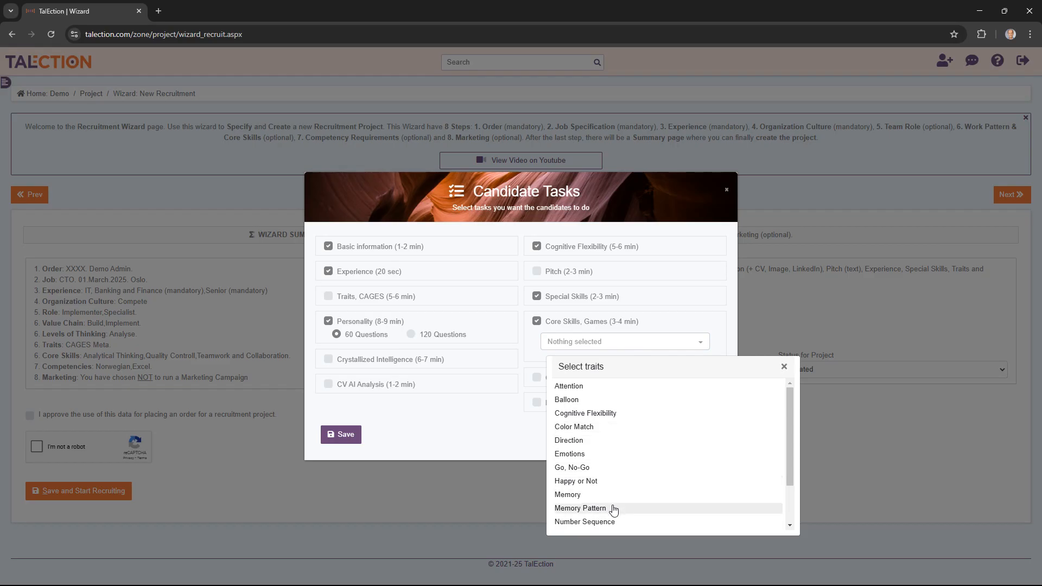
scroll(628, 507, down, 2)
click(591, 522)
scroll(639, 414, up, 2)
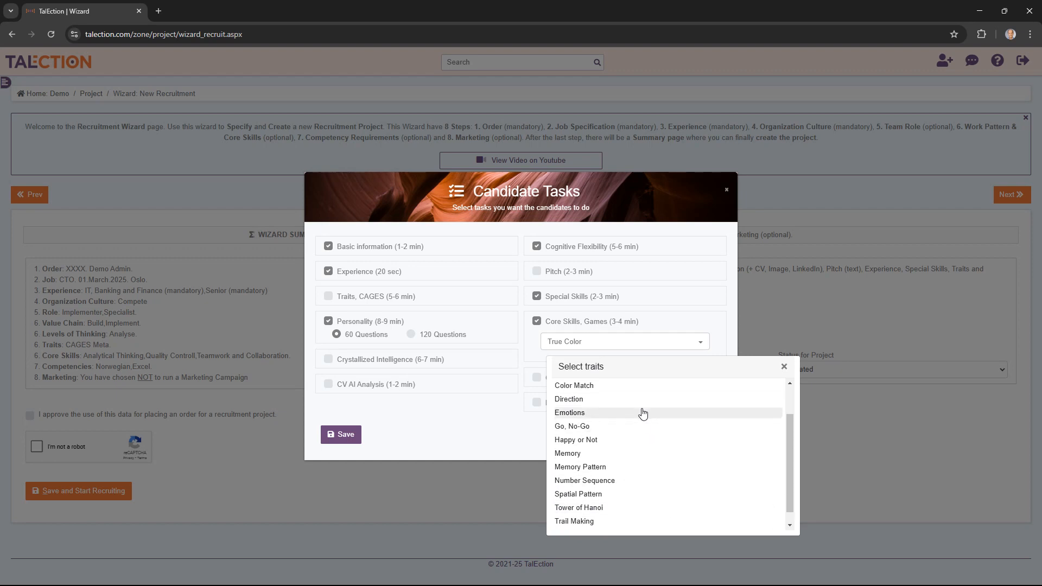
click(640, 413)
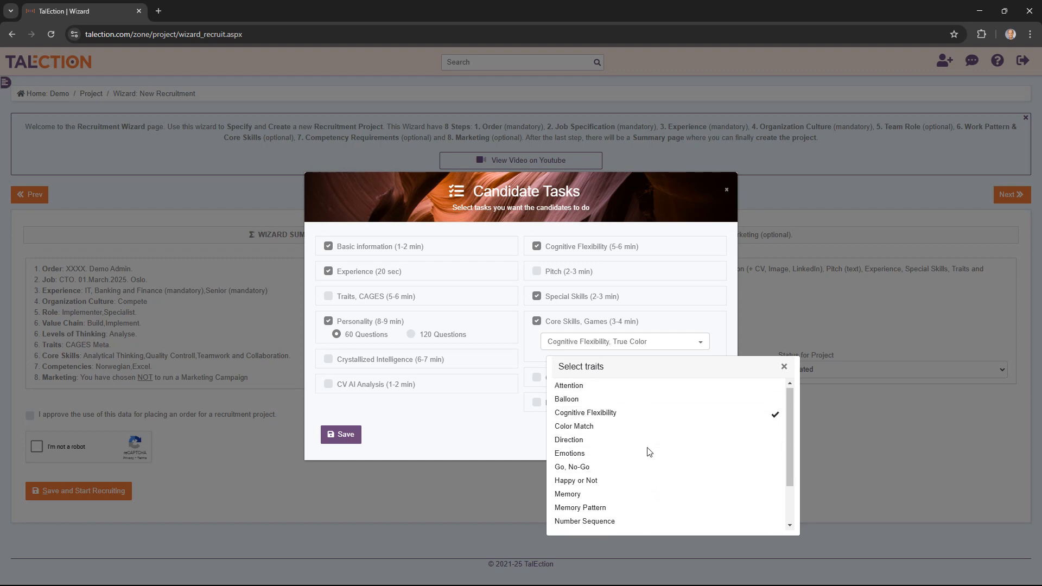
scroll(648, 452, down, 2)
click(608, 400)
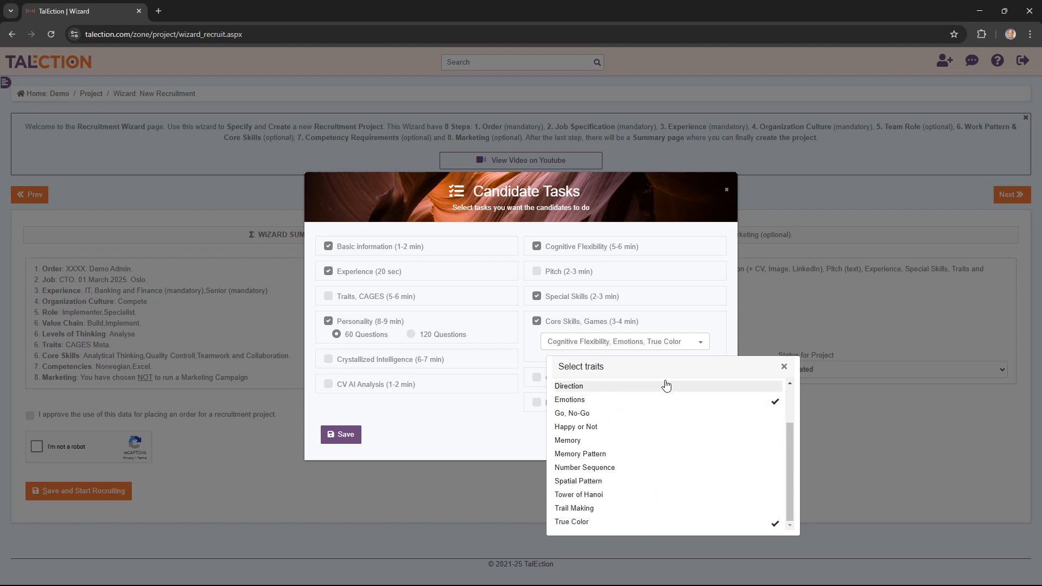
click(726, 323)
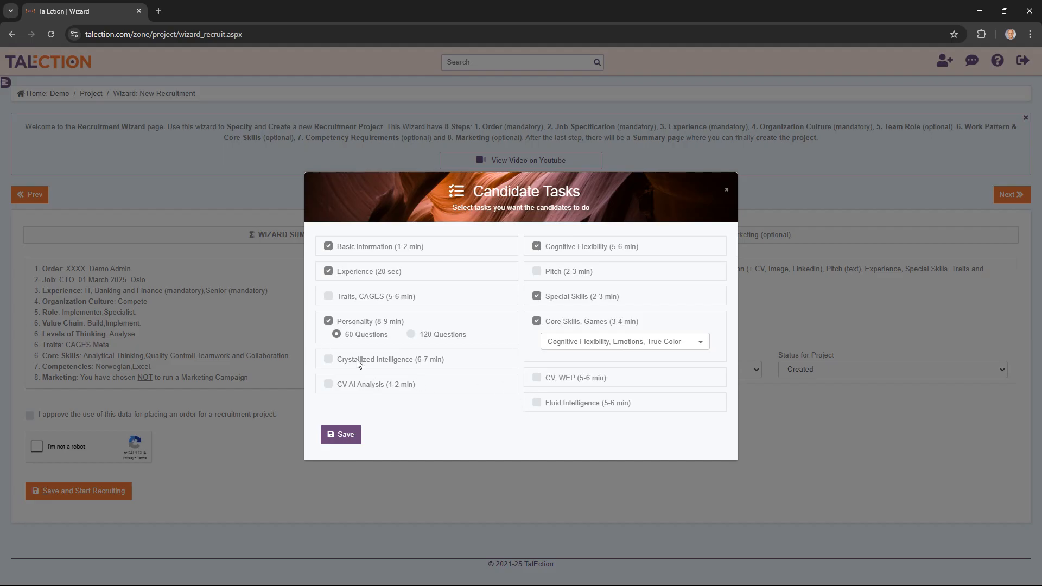
Add Fluid Intelligence and CV AI Analysis to the candidate tasks and save the activity set.
click(573, 407)
click(329, 385)
click(352, 435)
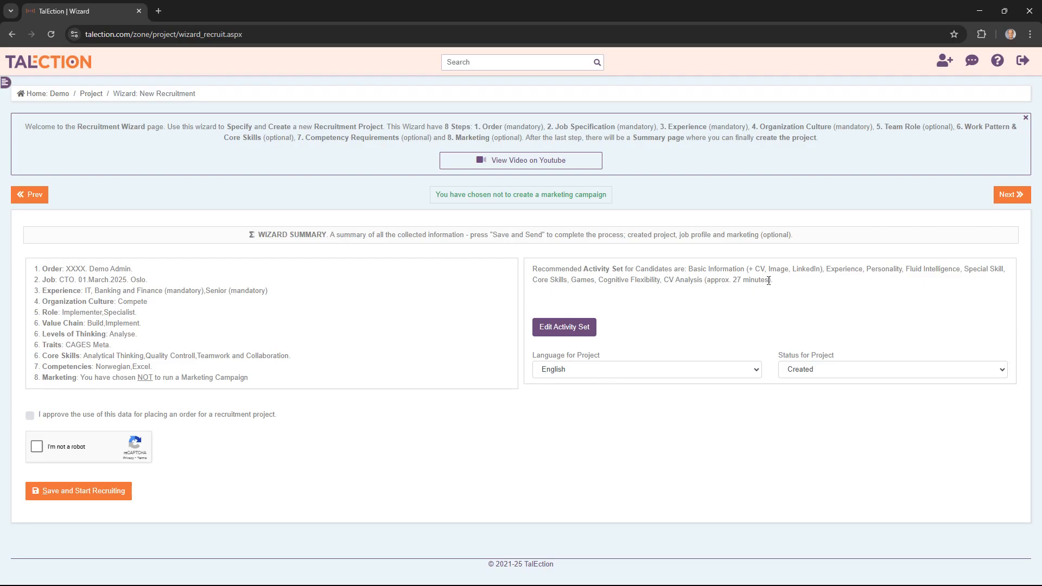
Keep English as the project language and set the project status to Open.
drag(769, 280, 708, 288)
click(628, 368)
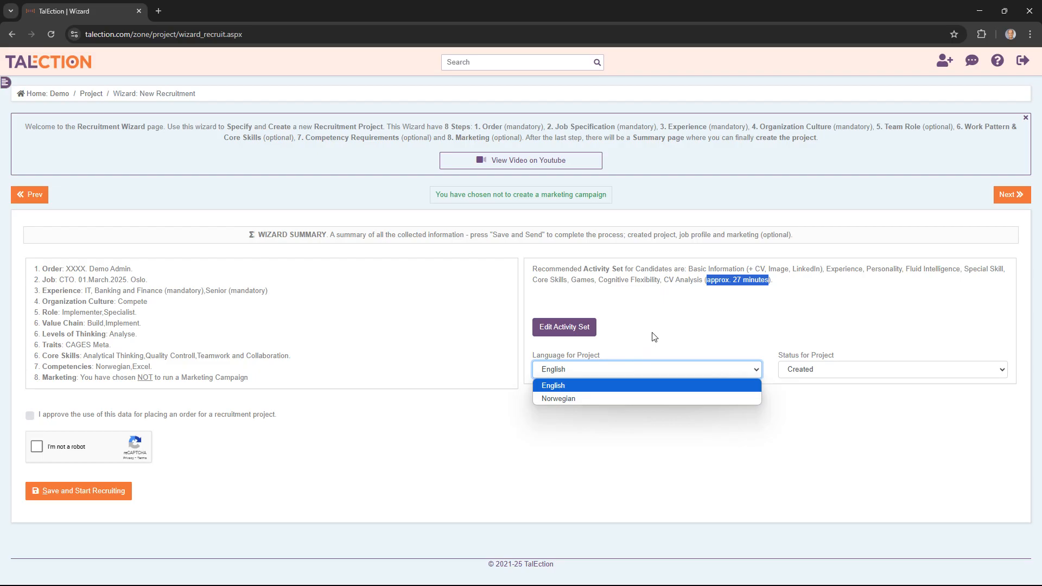
click(699, 332)
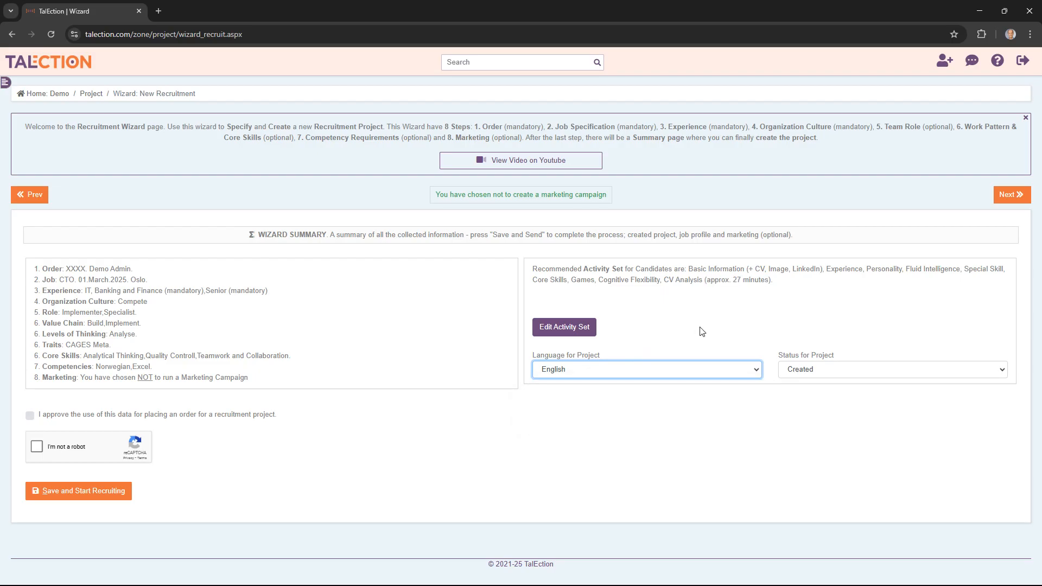
click(839, 369)
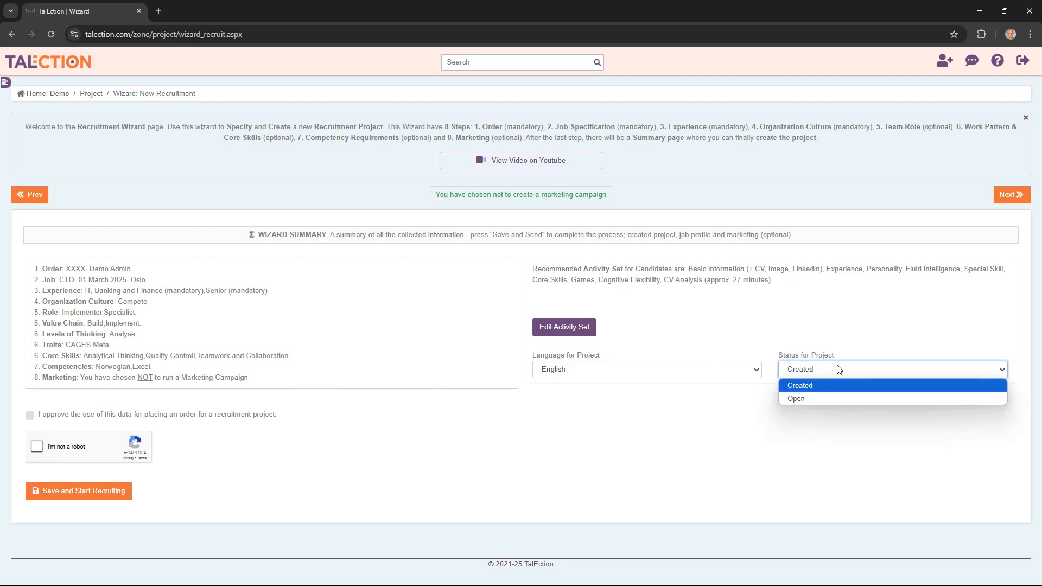
click(825, 395)
click(849, 346)
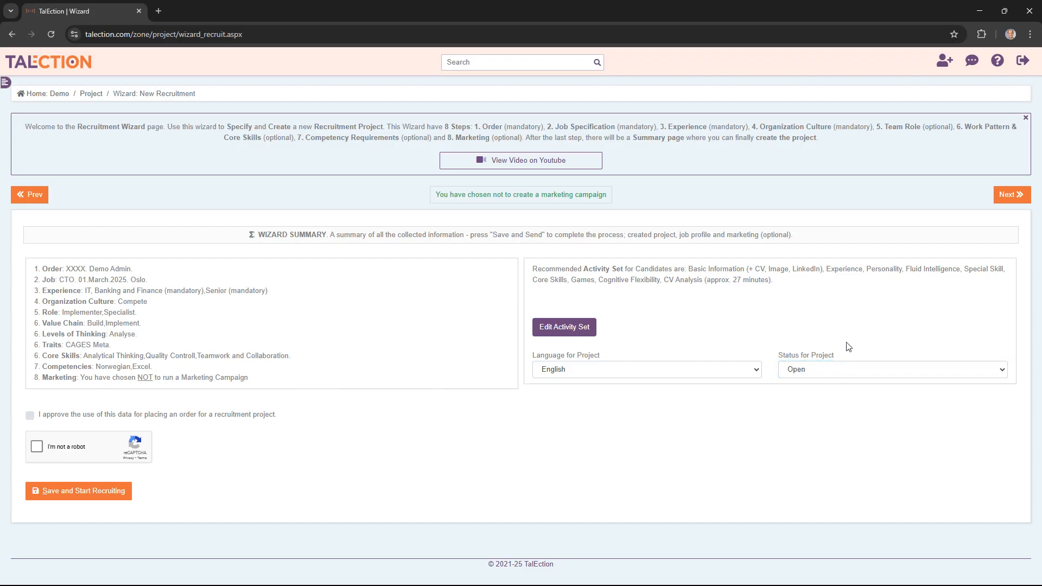
Leave the wizard for the projects overview and examine the details of the Demo Recruiting project.
click(77, 417)
click(71, 448)
click(90, 96)
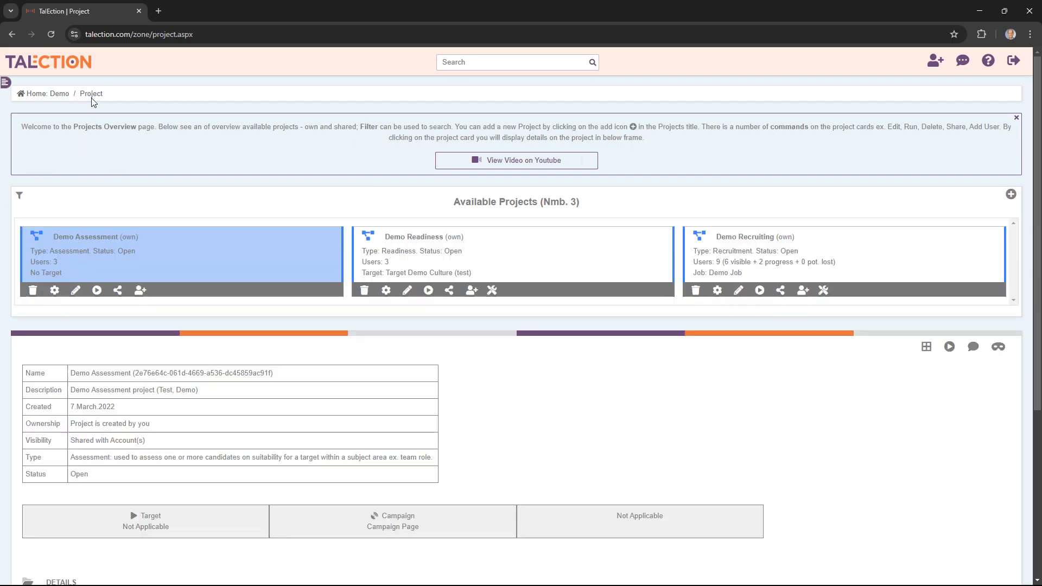
click(748, 257)
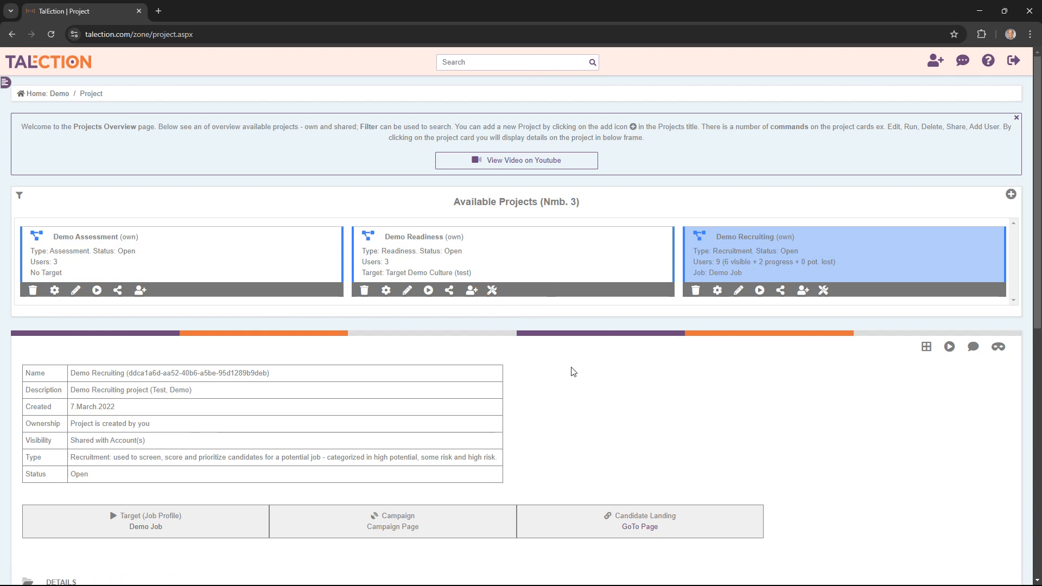
scroll(571, 369, down, 4)
scroll(572, 372, up, 4)
scroll(673, 386, down, 3)
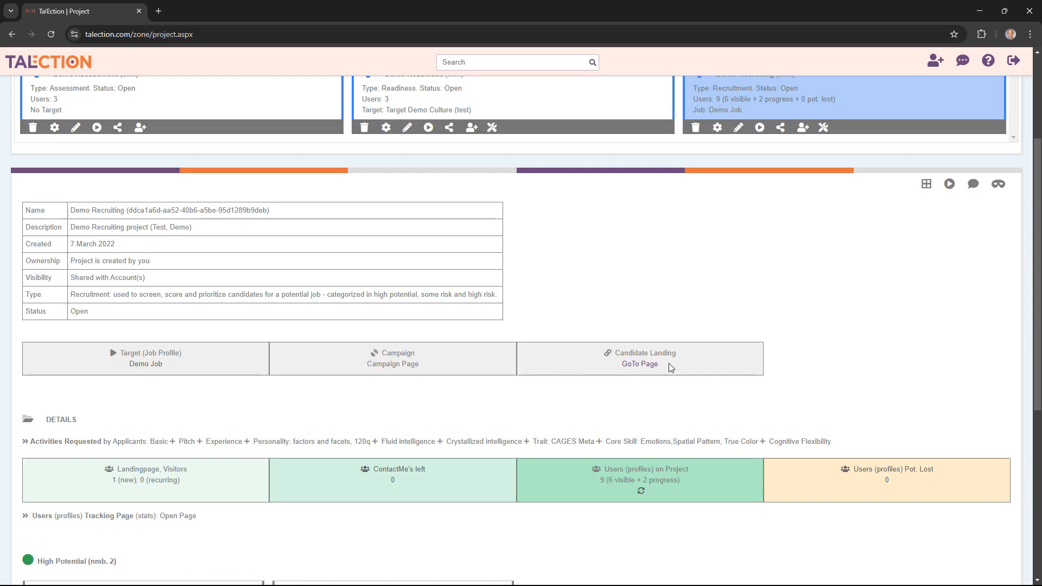
Open the Demo Recruiting project's candidate landing page and examine the job description and its expanded details.
click(638, 366)
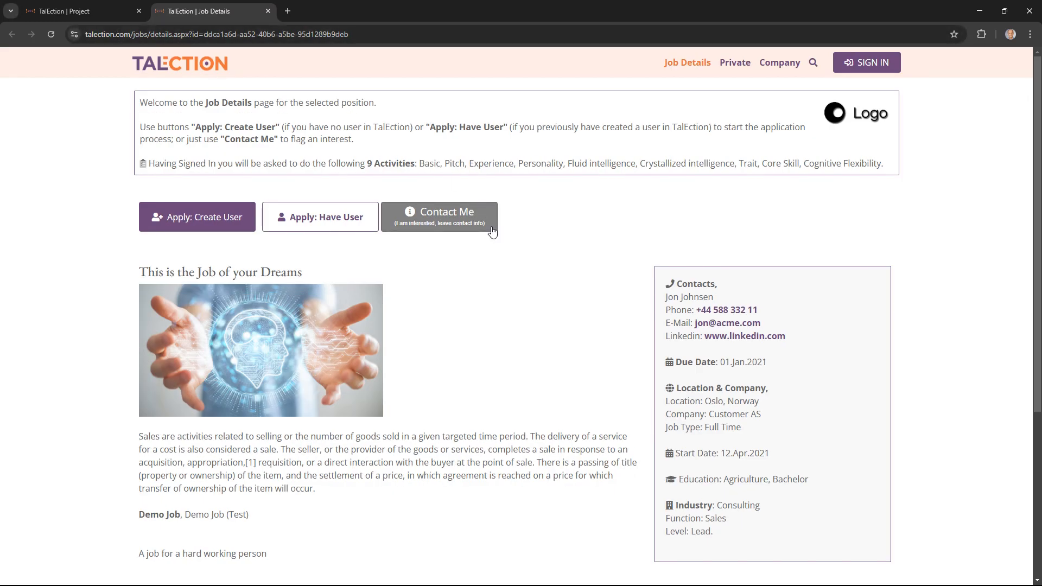
scroll(488, 254, down, 5)
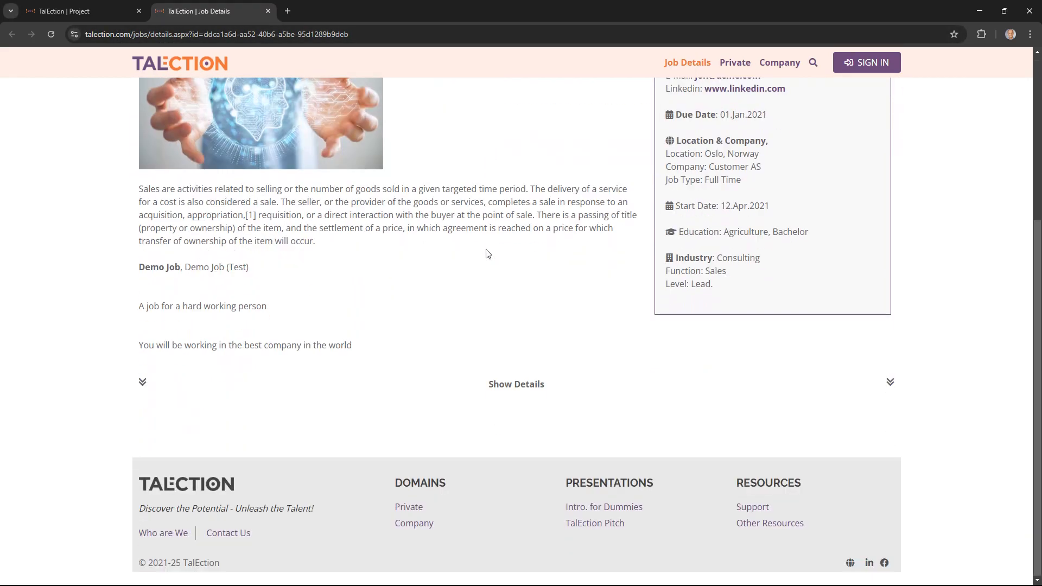
scroll(537, 288, up, 1)
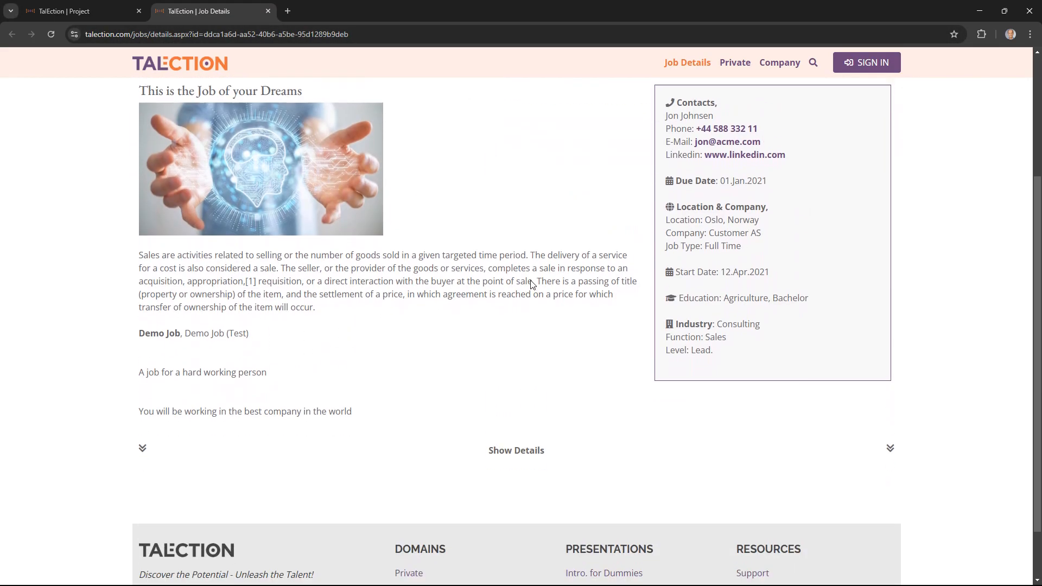
scroll(535, 412, down, 1)
click(525, 387)
scroll(526, 384, down, 20)
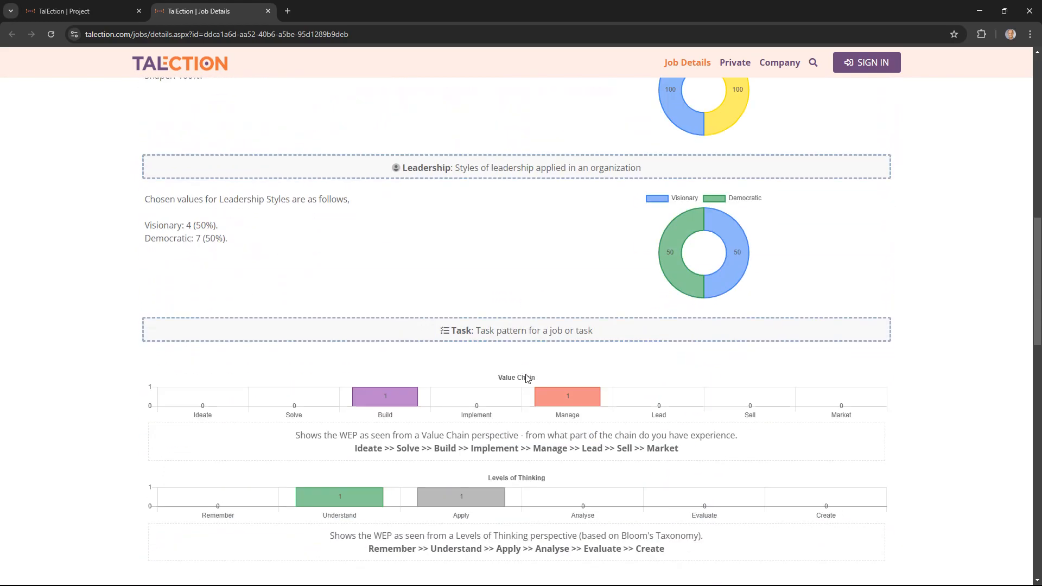
scroll(526, 375, up, 20)
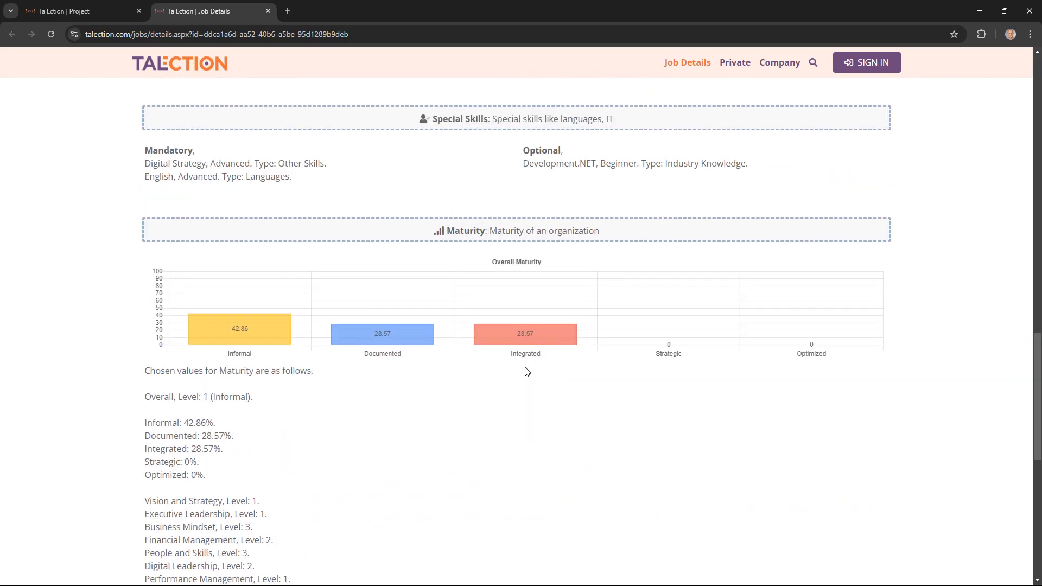
click(519, 492)
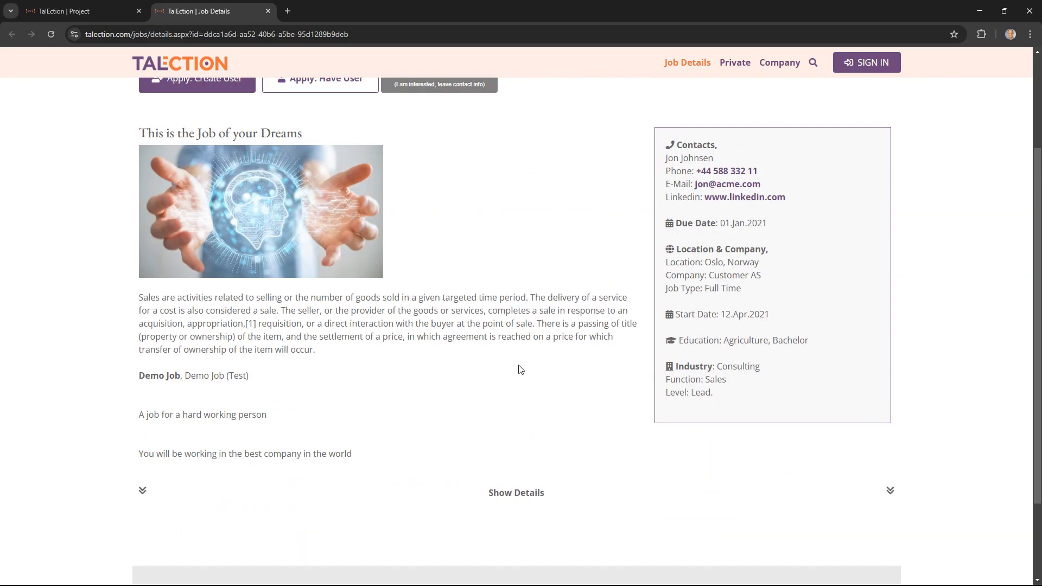
scroll(515, 326, up, 3)
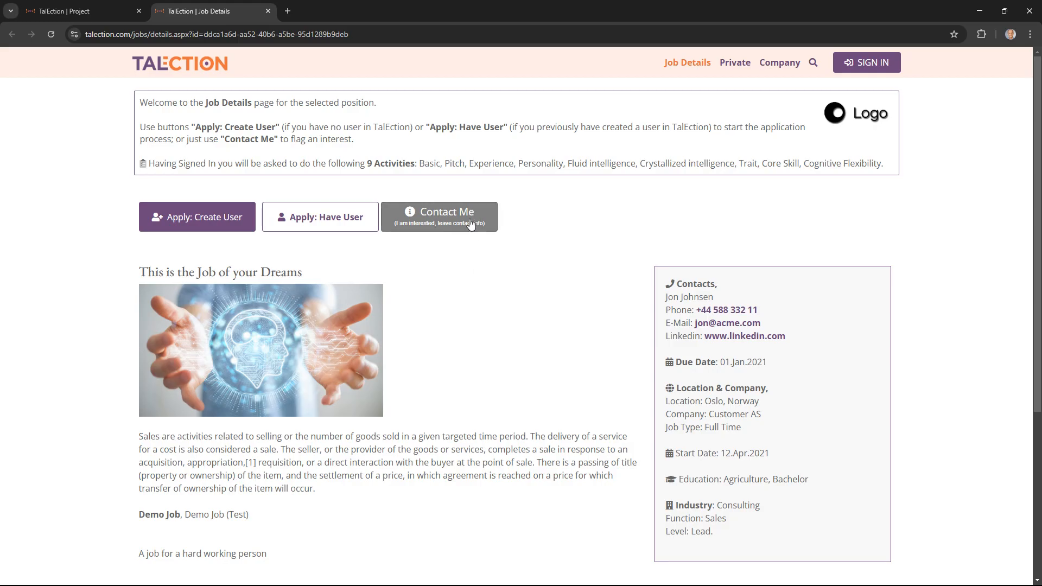
Return to the Demo Recruiting project page and examine its landing page statistics and the candidates grouped by risk.
click(82, 11)
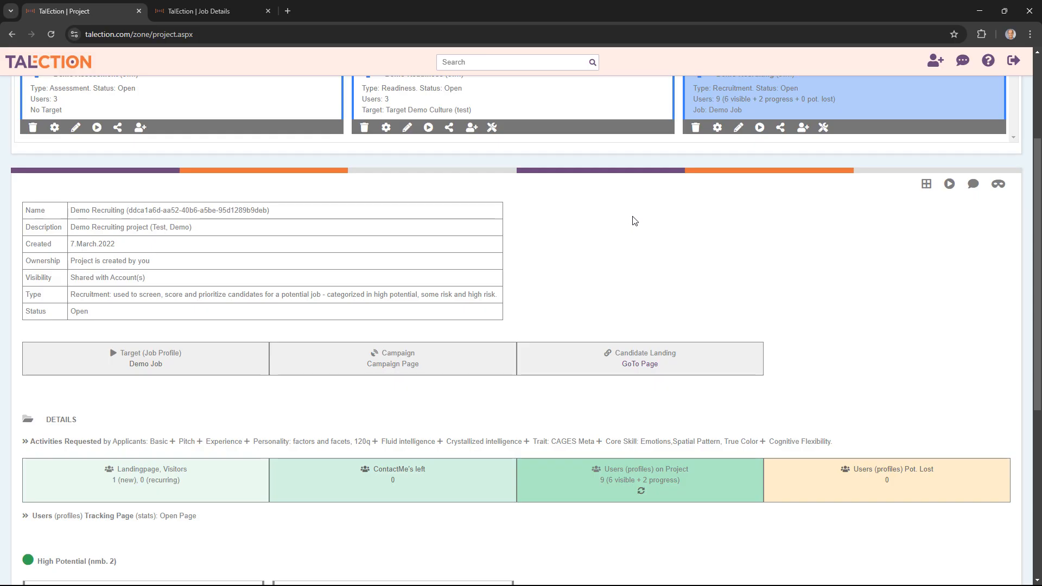
scroll(634, 222, down, 1)
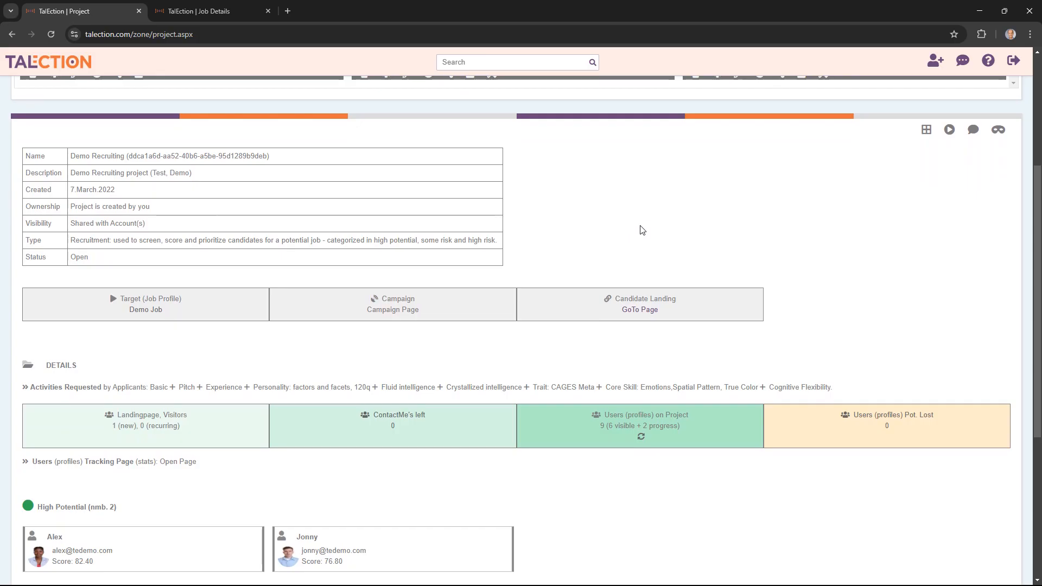
click(214, 17)
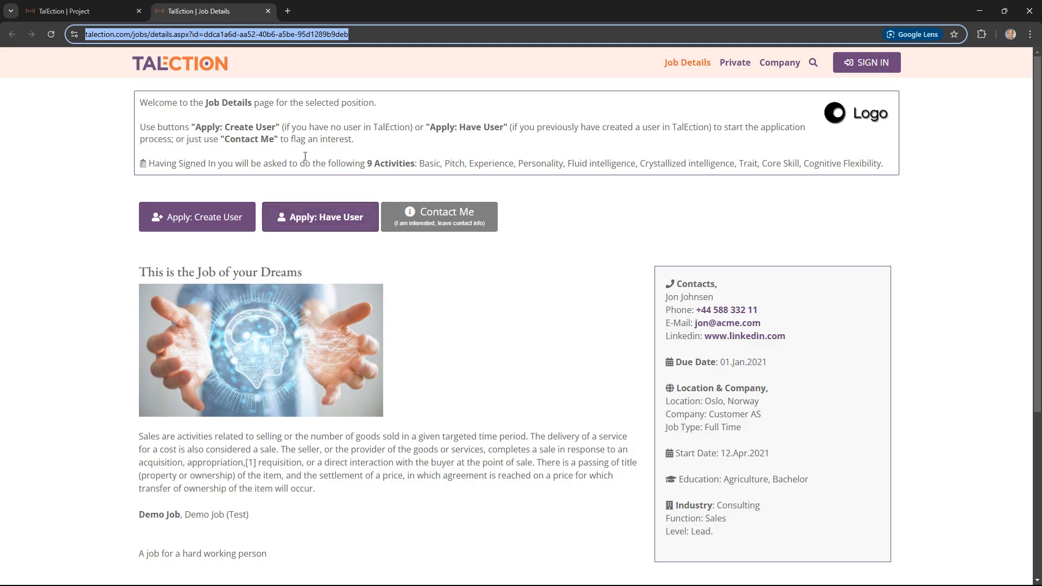
click(94, 10)
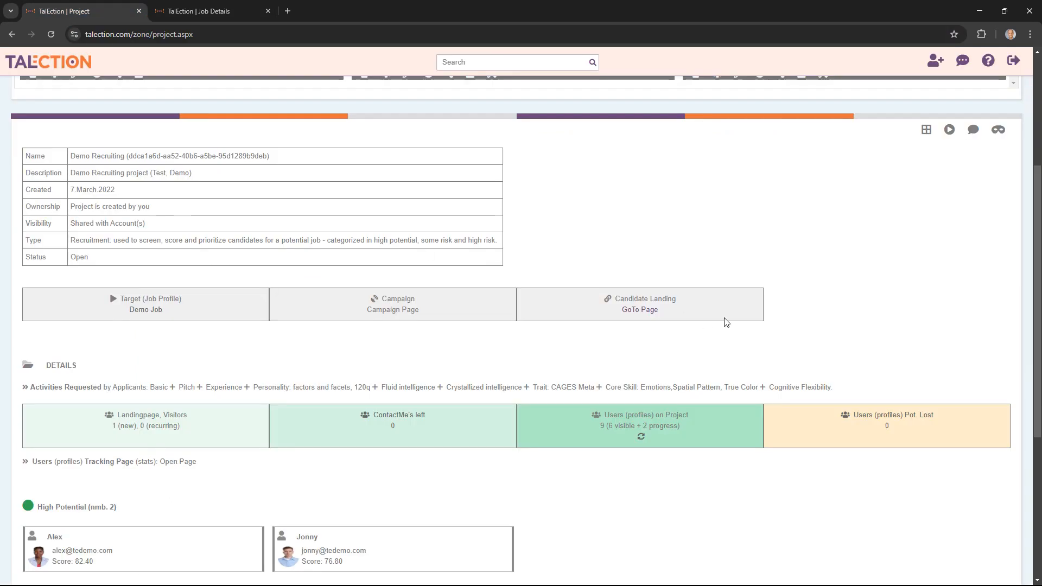
scroll(812, 283, down, 2)
scroll(812, 283, down, 3)
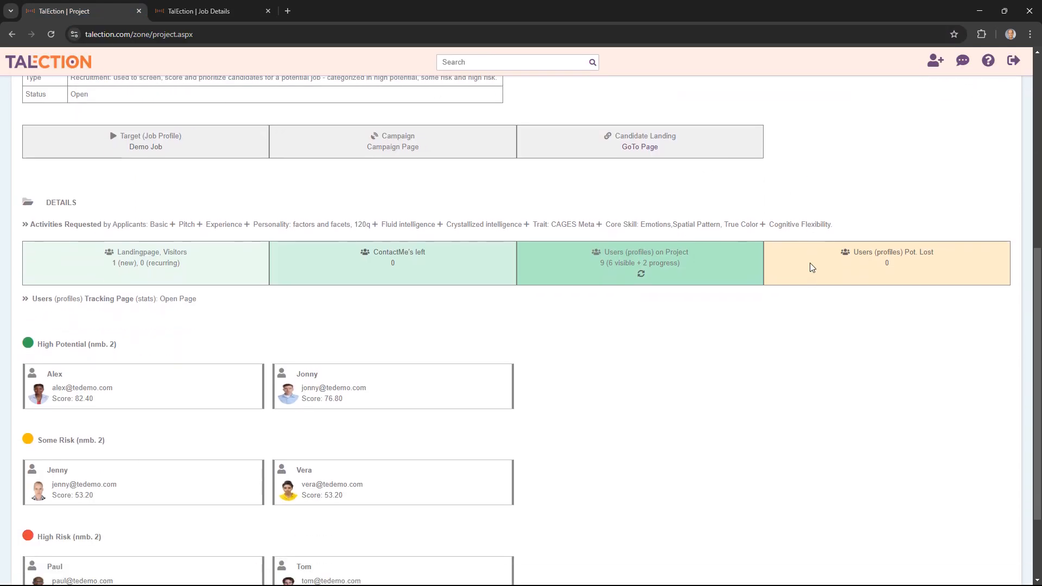
scroll(705, 321, down, 2)
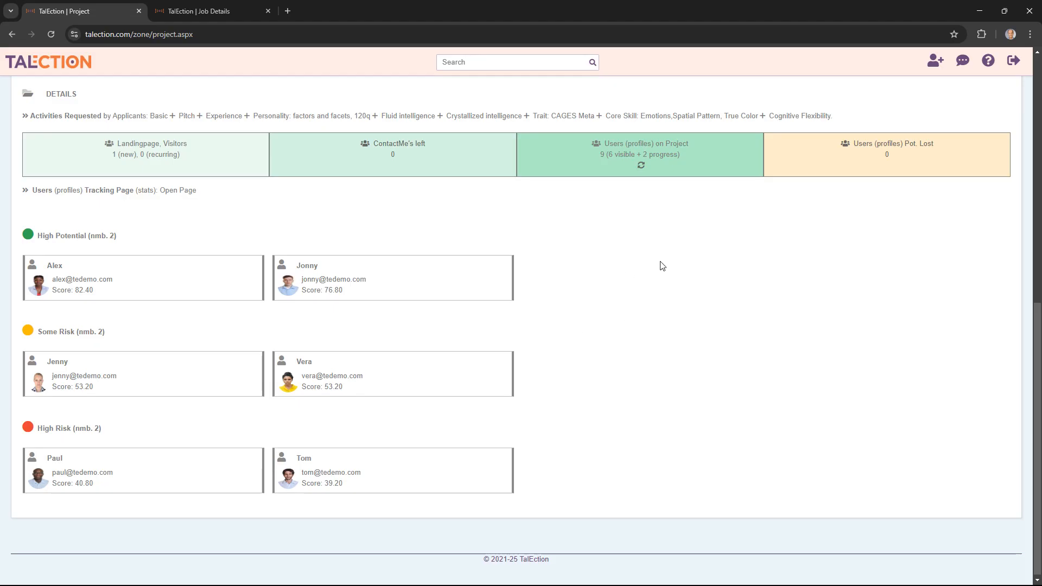
scroll(661, 264, up, 9)
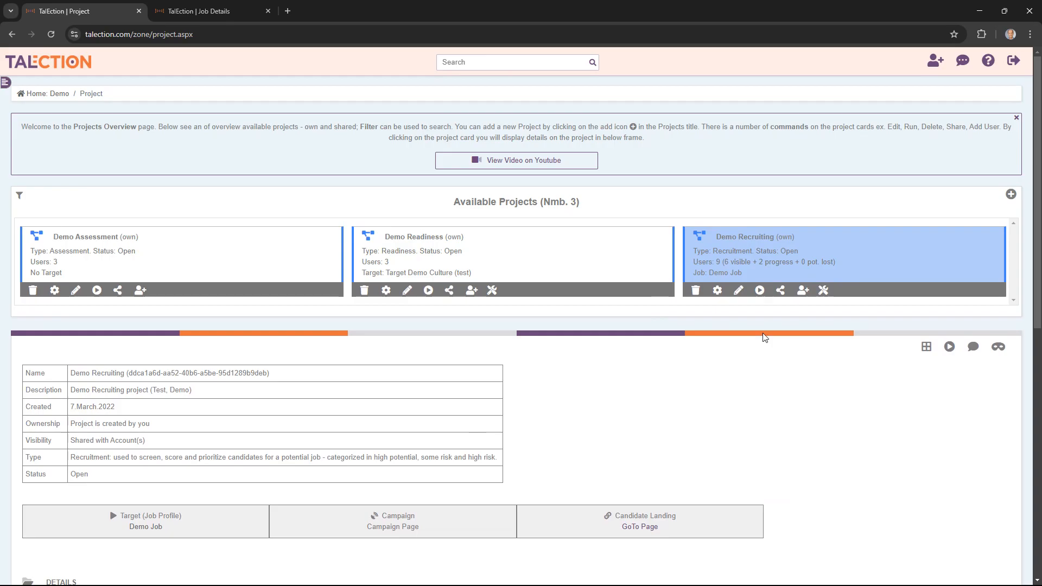
Run the Demo Recruiting project and examine the top-ranked candidate's profile and algorithmic scores.
click(760, 292)
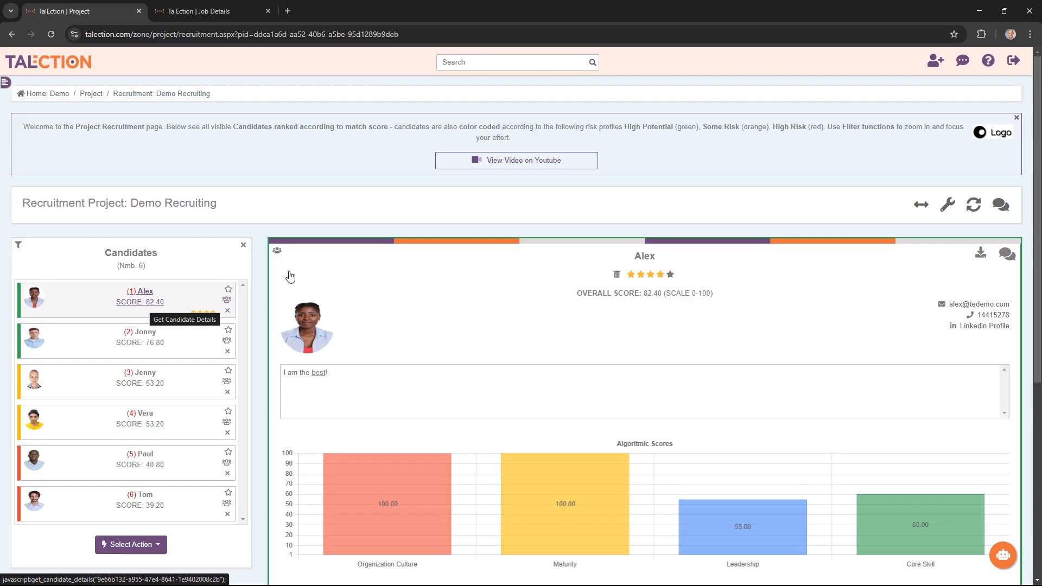
scroll(644, 402, down, 5)
scroll(644, 398, up, 6)
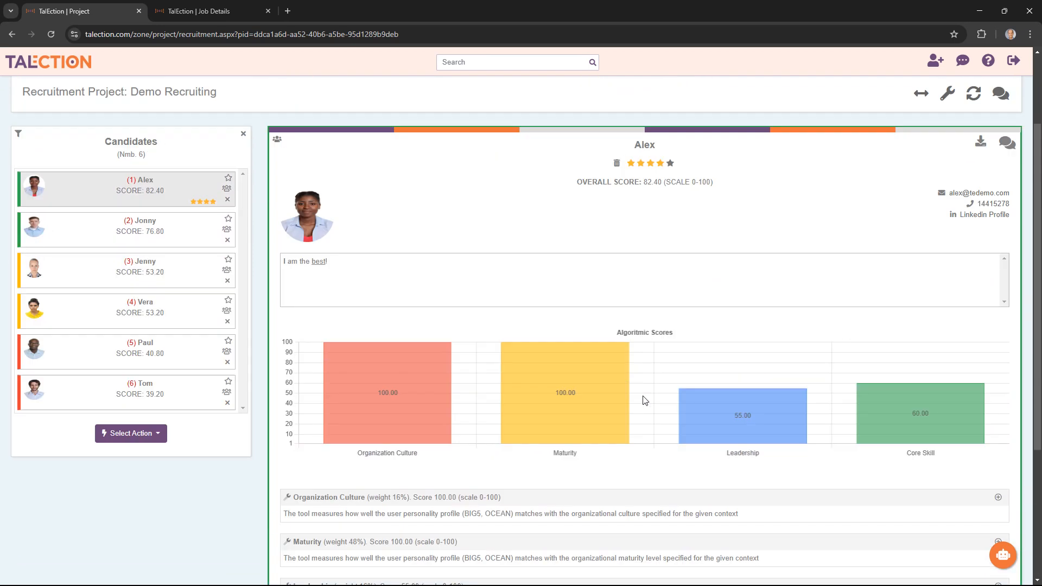
Return through the projects overview to the home page and start a new Recruitment Wizard.
click(86, 95)
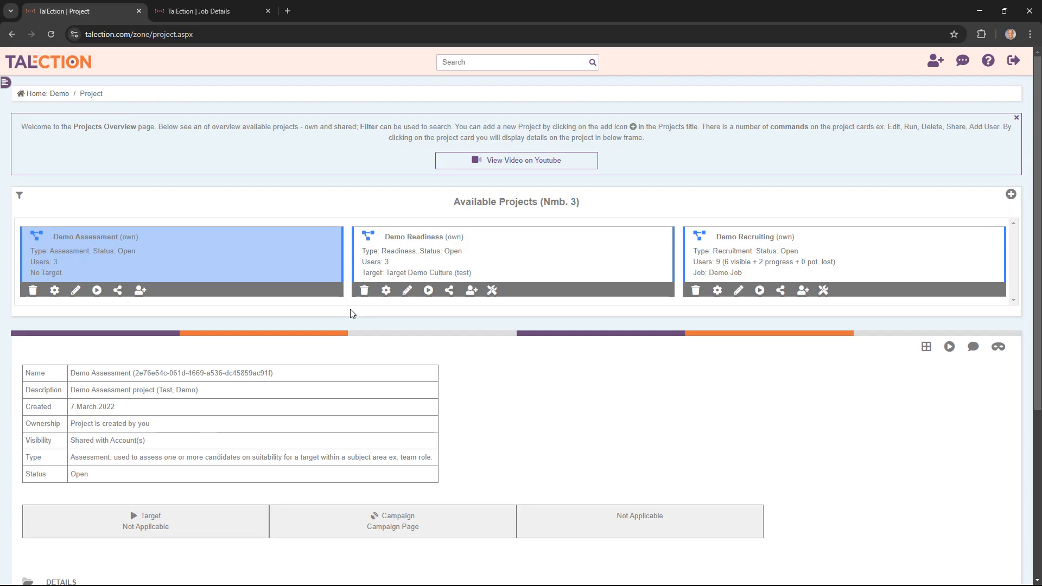
click(53, 95)
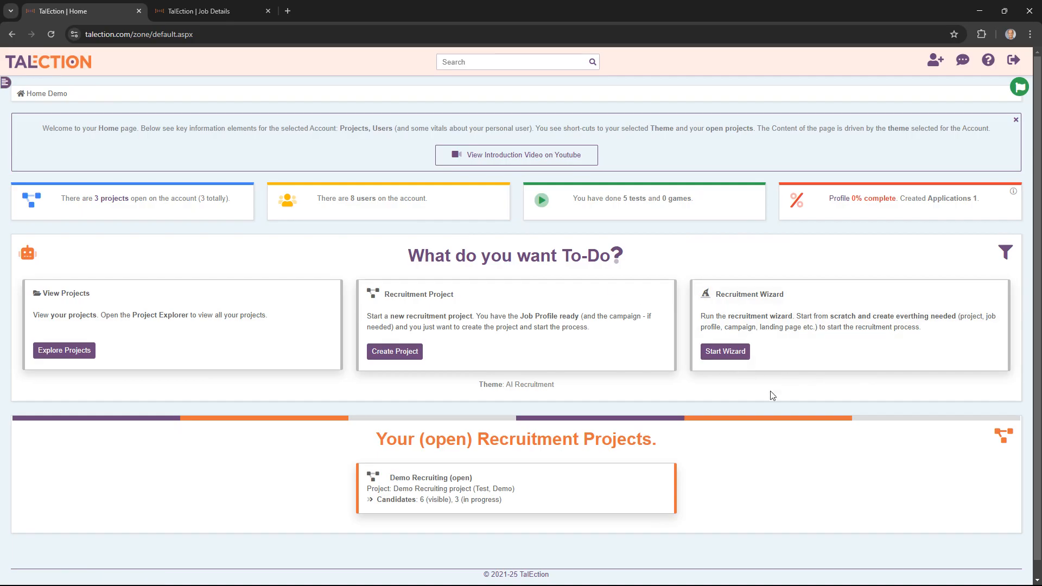
click(727, 354)
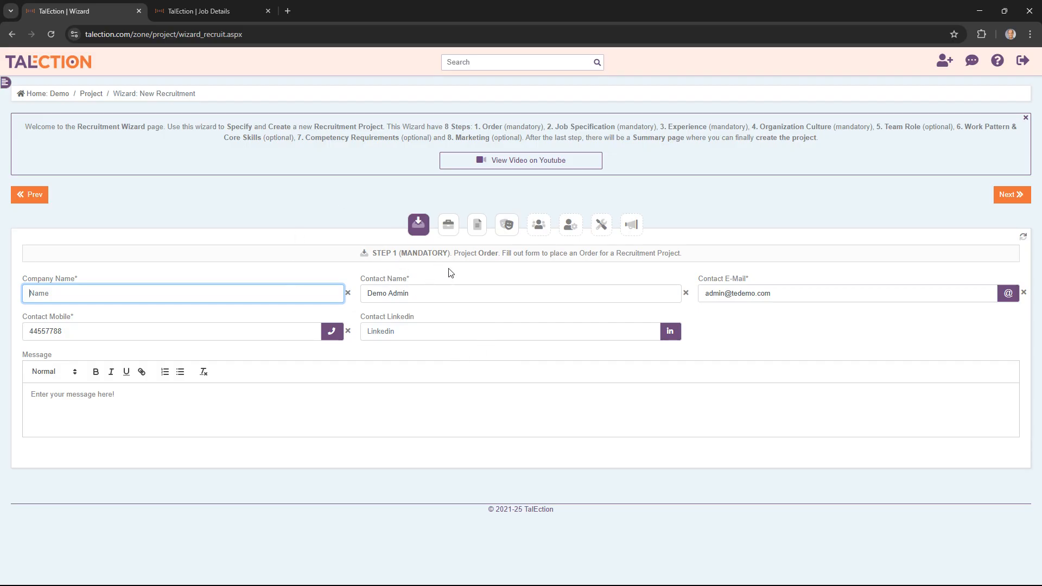
Examine the Recruitment Wizard's forms in order, from Job Description, Experience Pattern and Organization Culture through to Marketing Campaign.
click(449, 231)
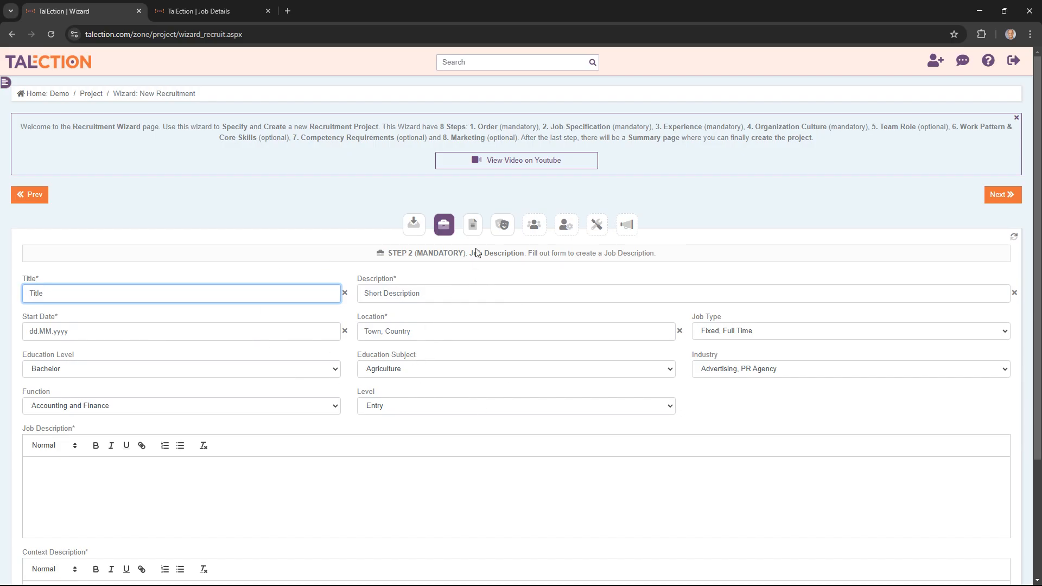
click(473, 225)
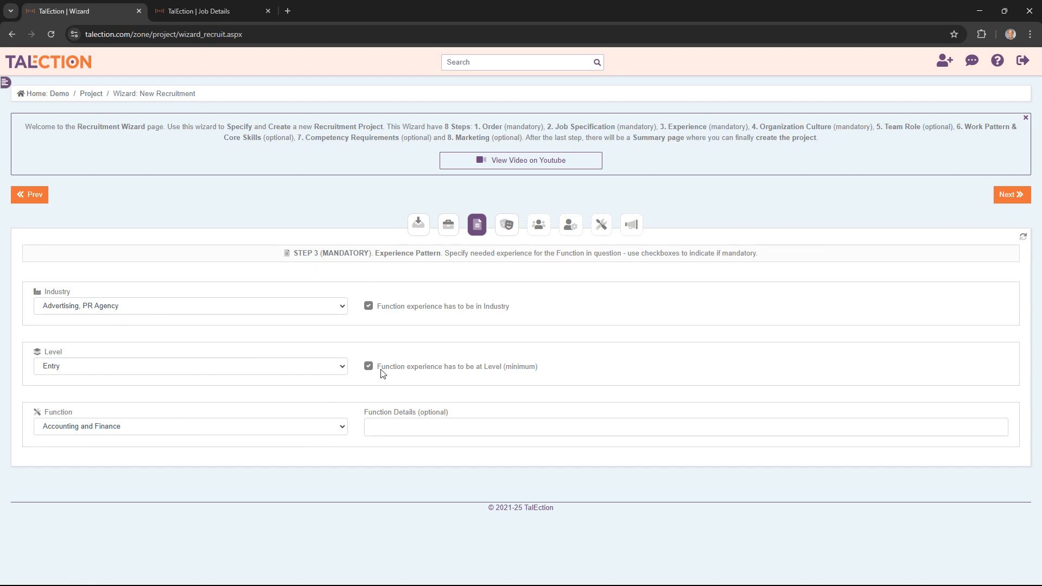
click(507, 225)
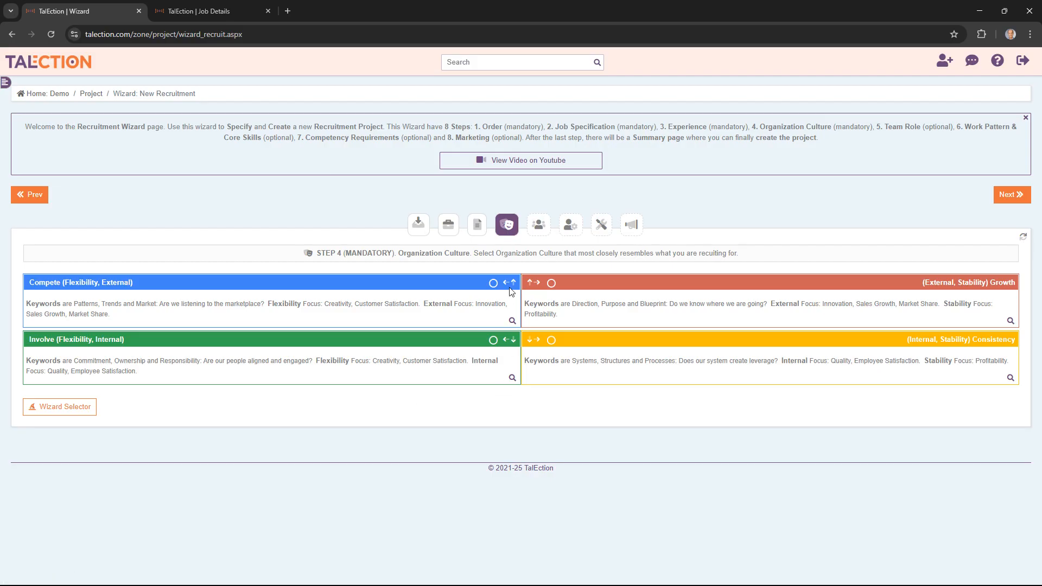
click(544, 229)
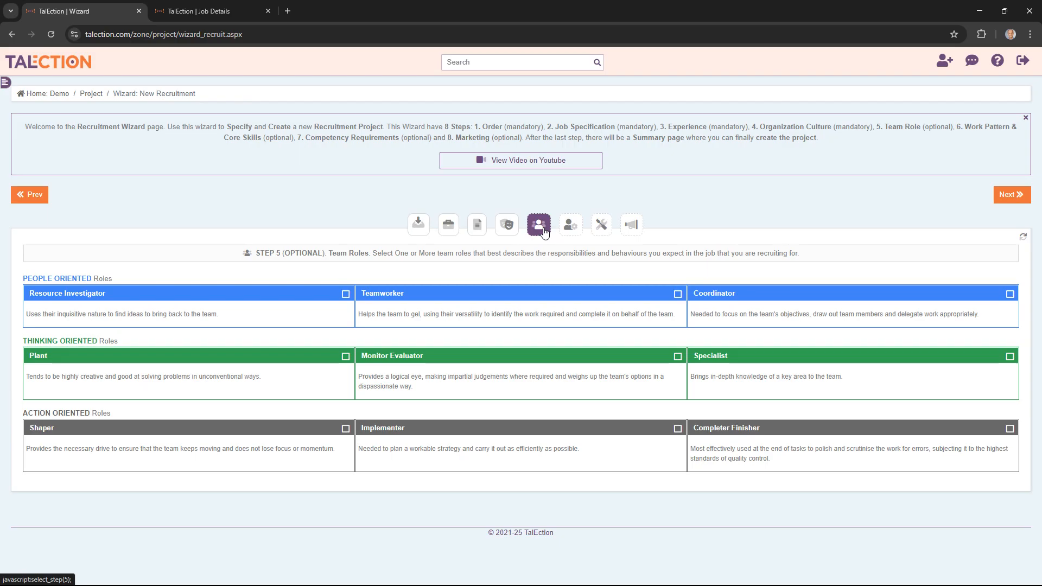
click(571, 225)
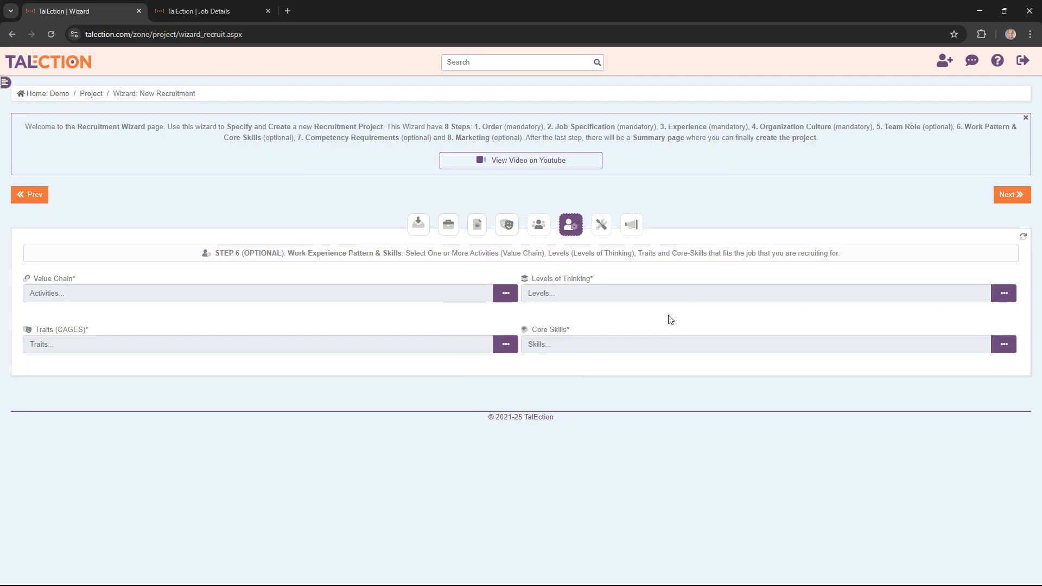
click(602, 227)
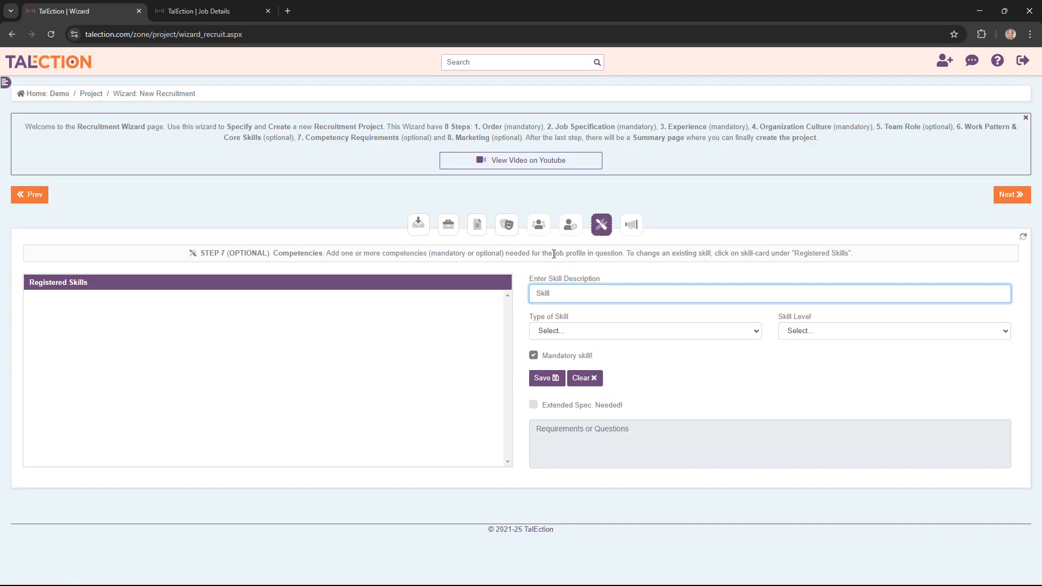
click(632, 229)
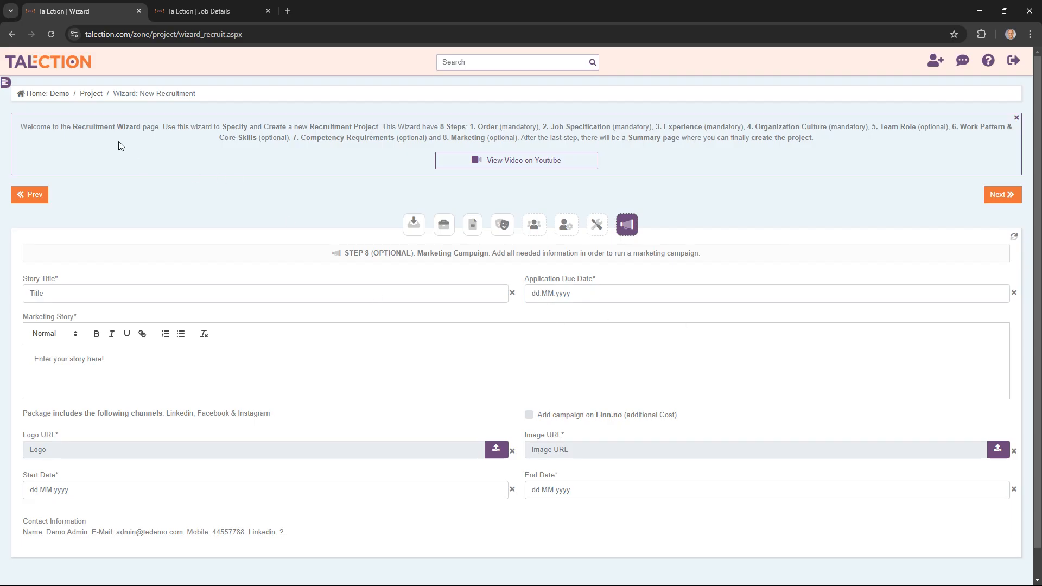
Return to the projects overview and display the details of the Demo Recruiting project.
click(93, 95)
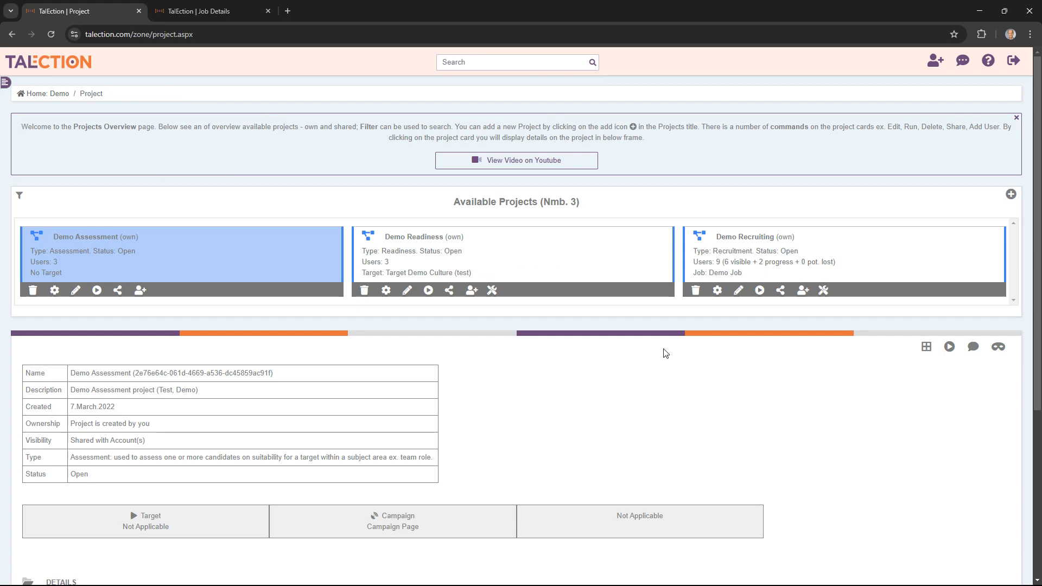
click(705, 282)
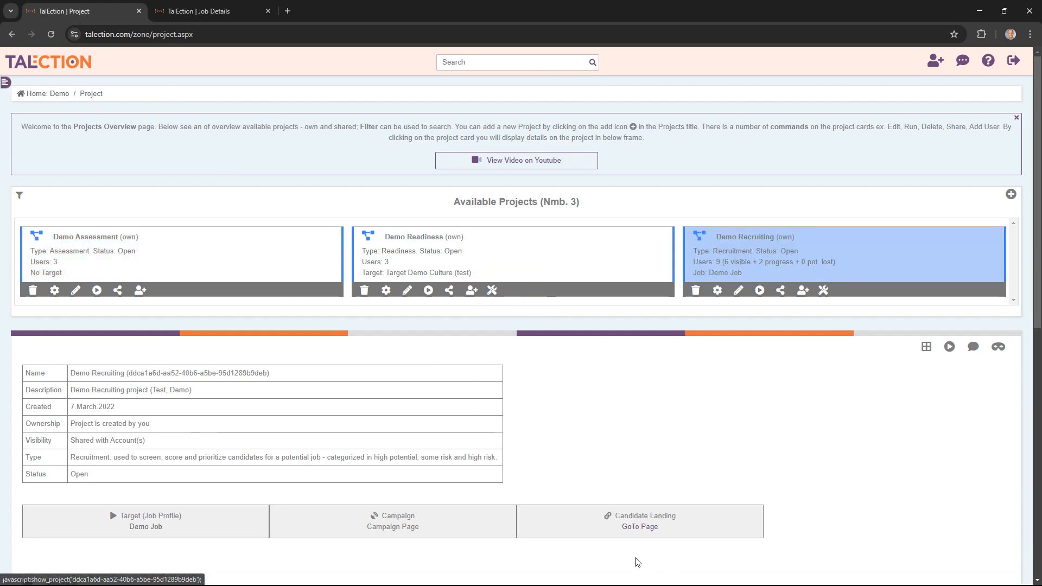